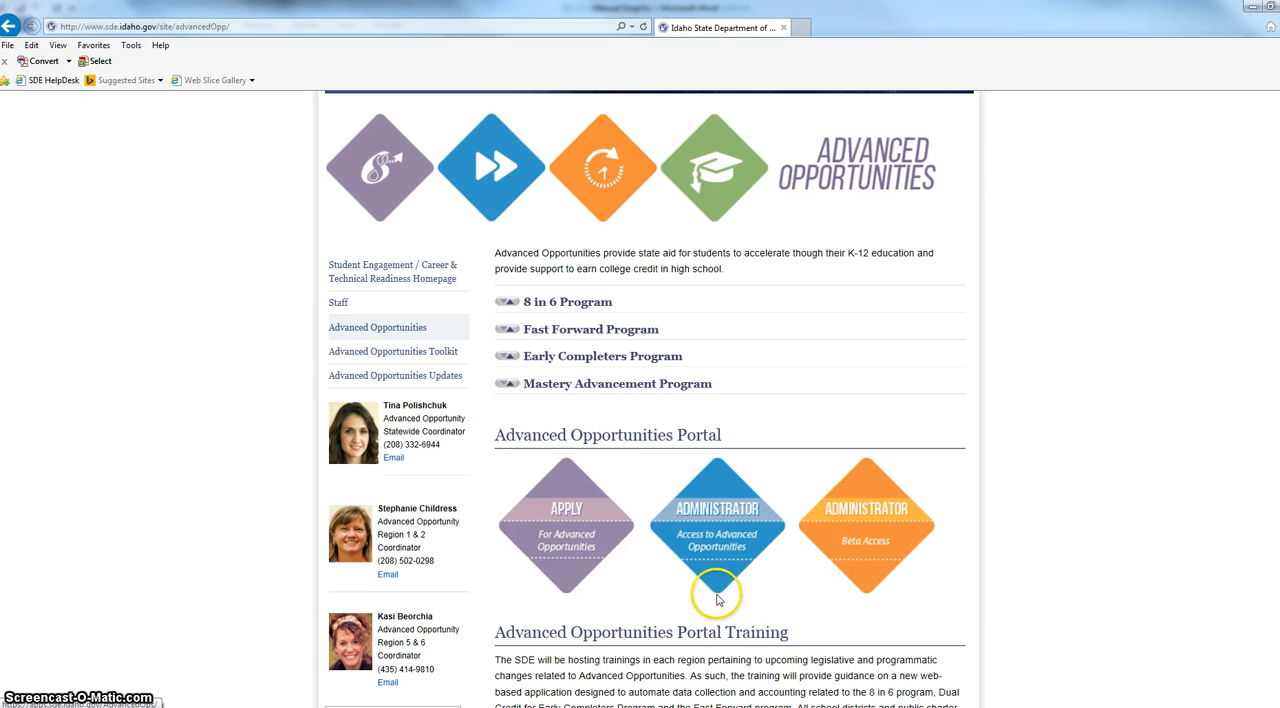
Open the Advanced Opportunities student application portal and bring up the new account registration form, ready for the EduID.
click(566, 580)
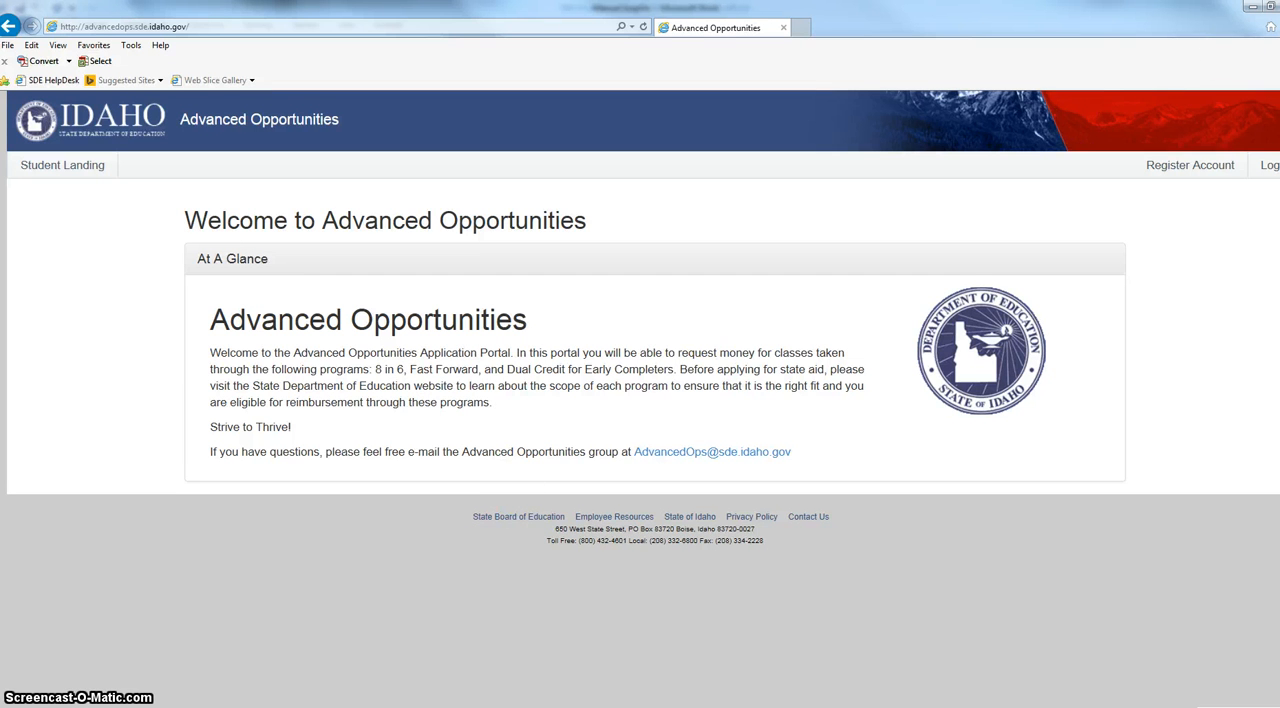
click(1185, 170)
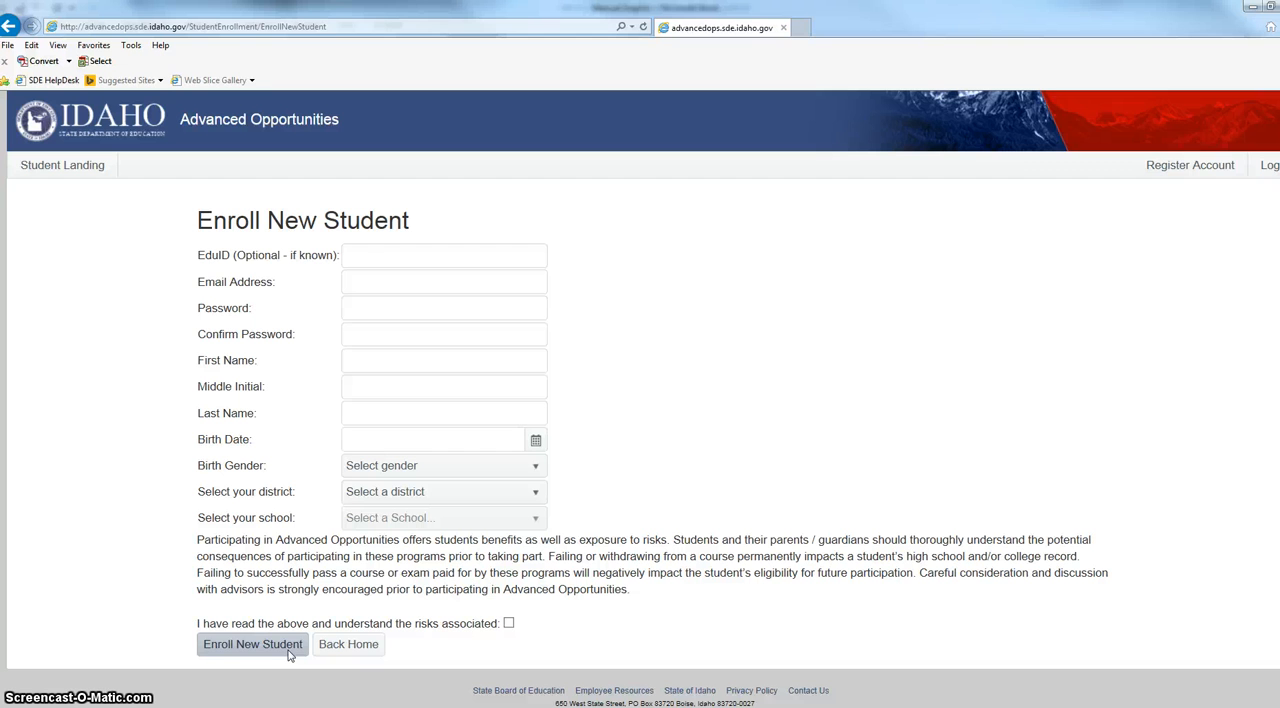
click(365, 249)
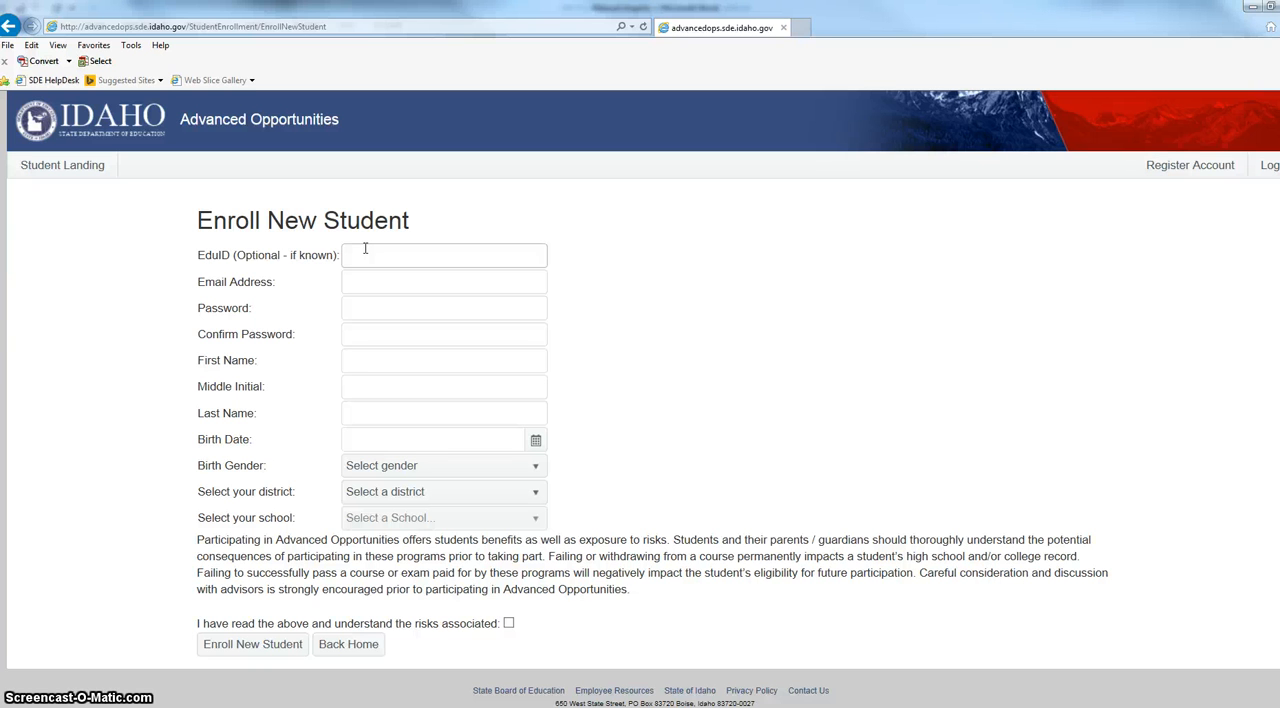
In a new browser tab, go to the sde site's Advanced Opportunities page and open the administrator Beta Access portal.
click(800, 27)
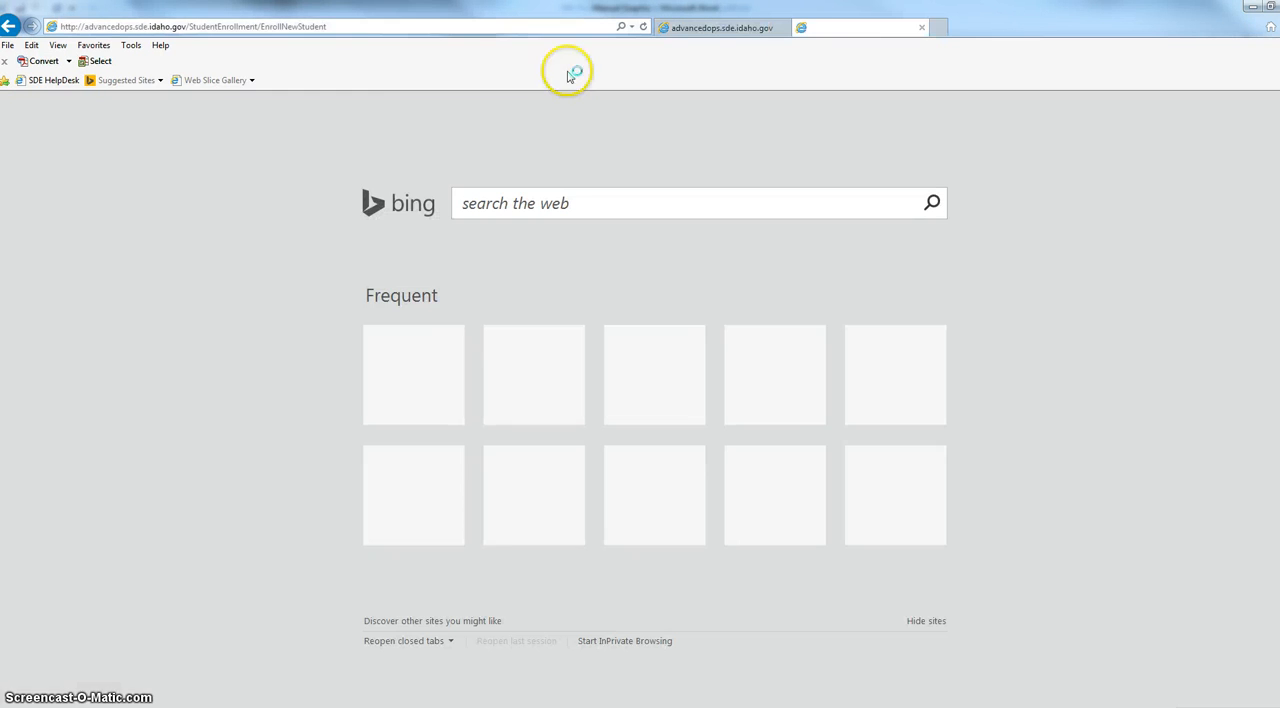
text(sde.idaho.gov/)
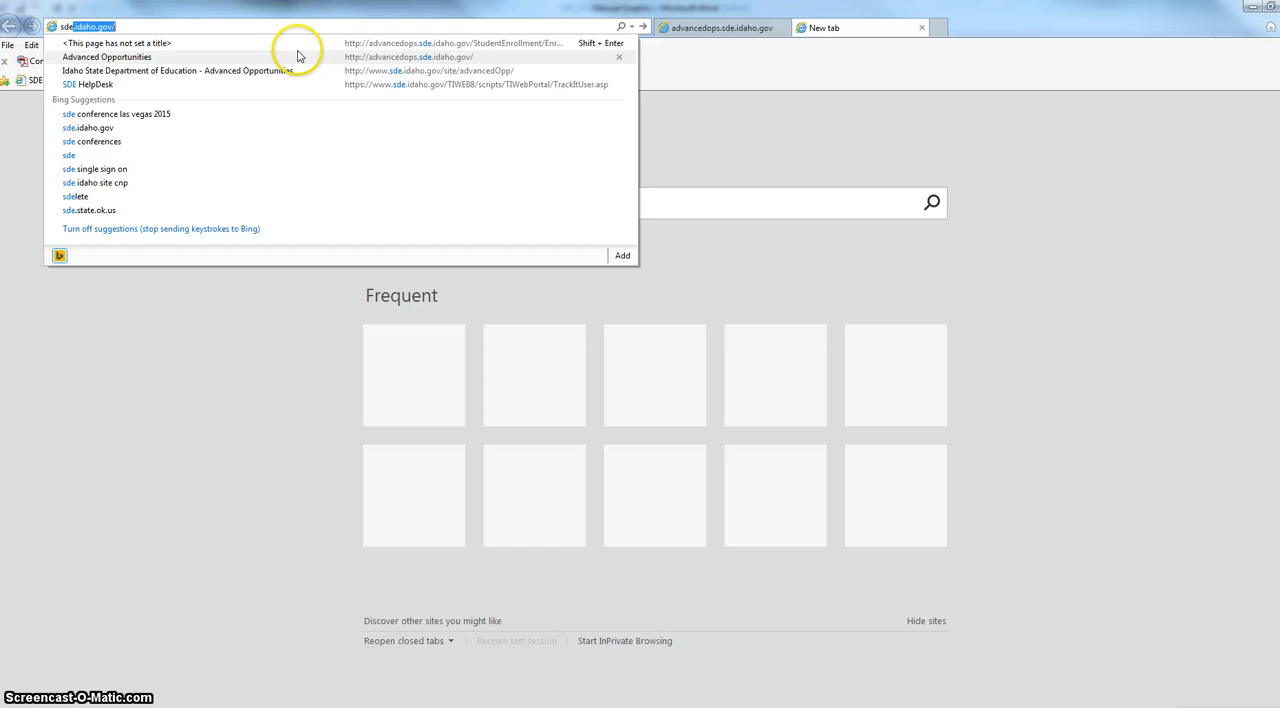
key(Return)
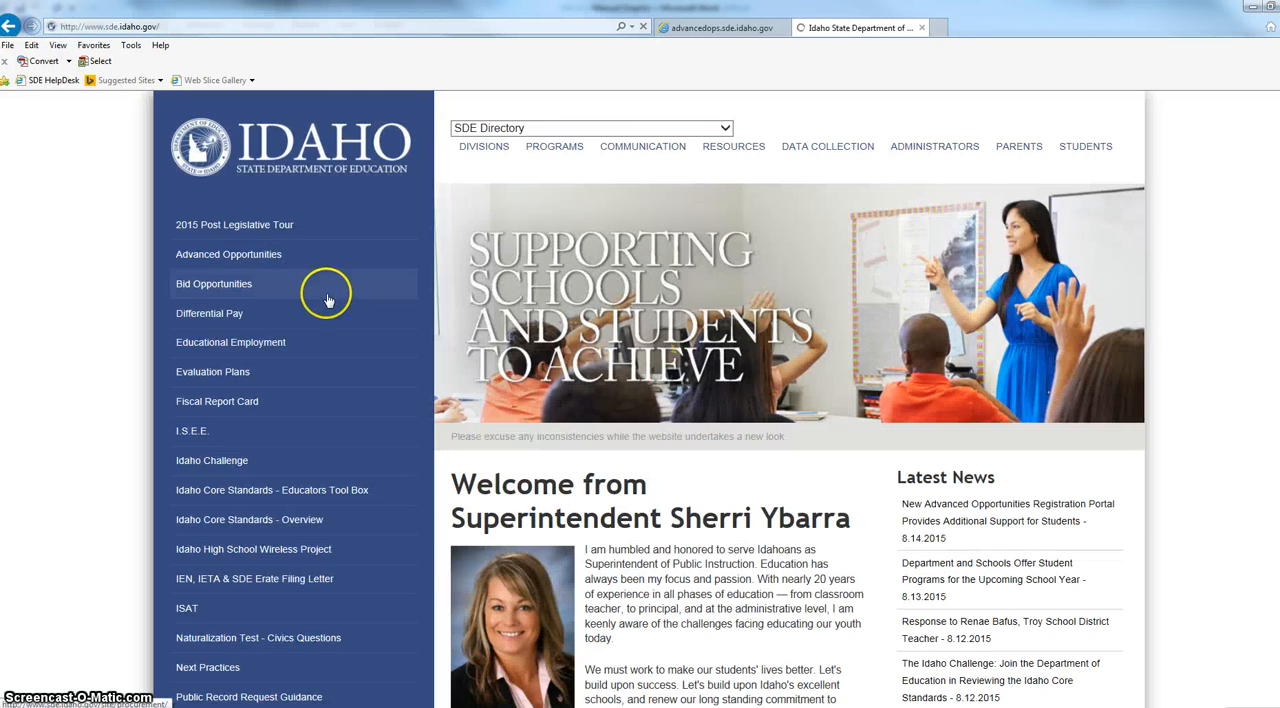
click(240, 260)
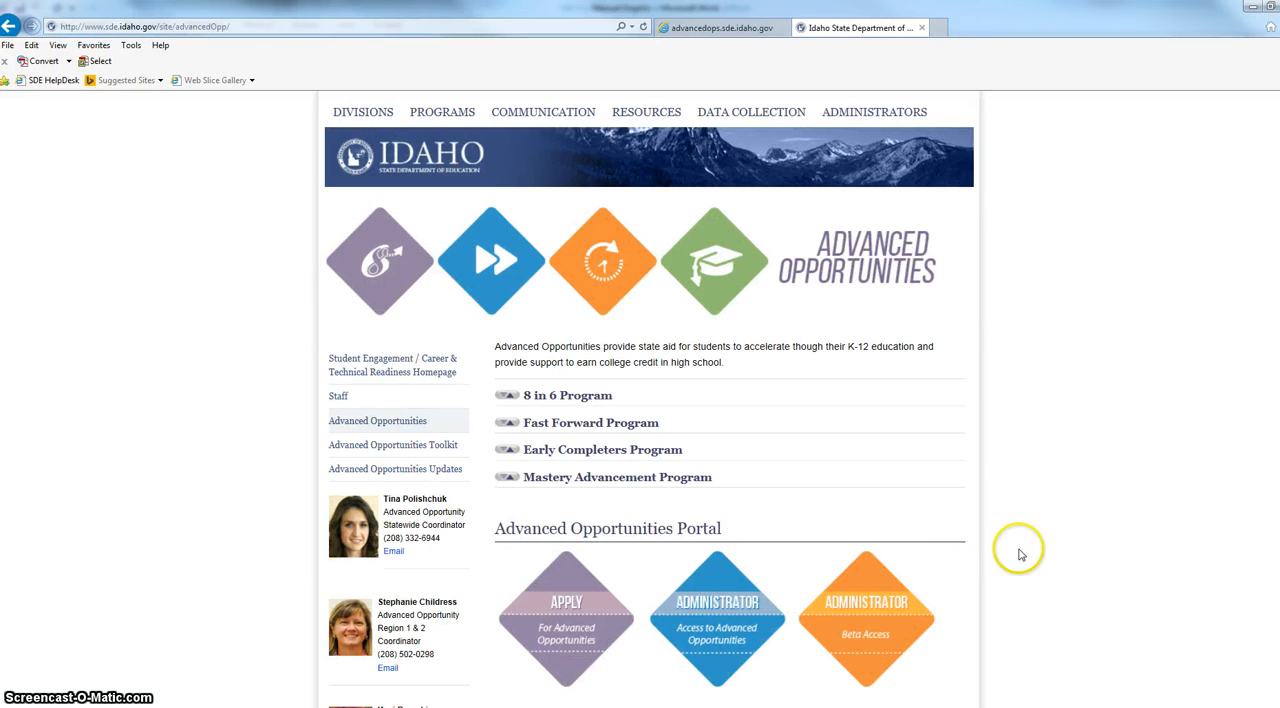
scroll(1087, 478, down, 1)
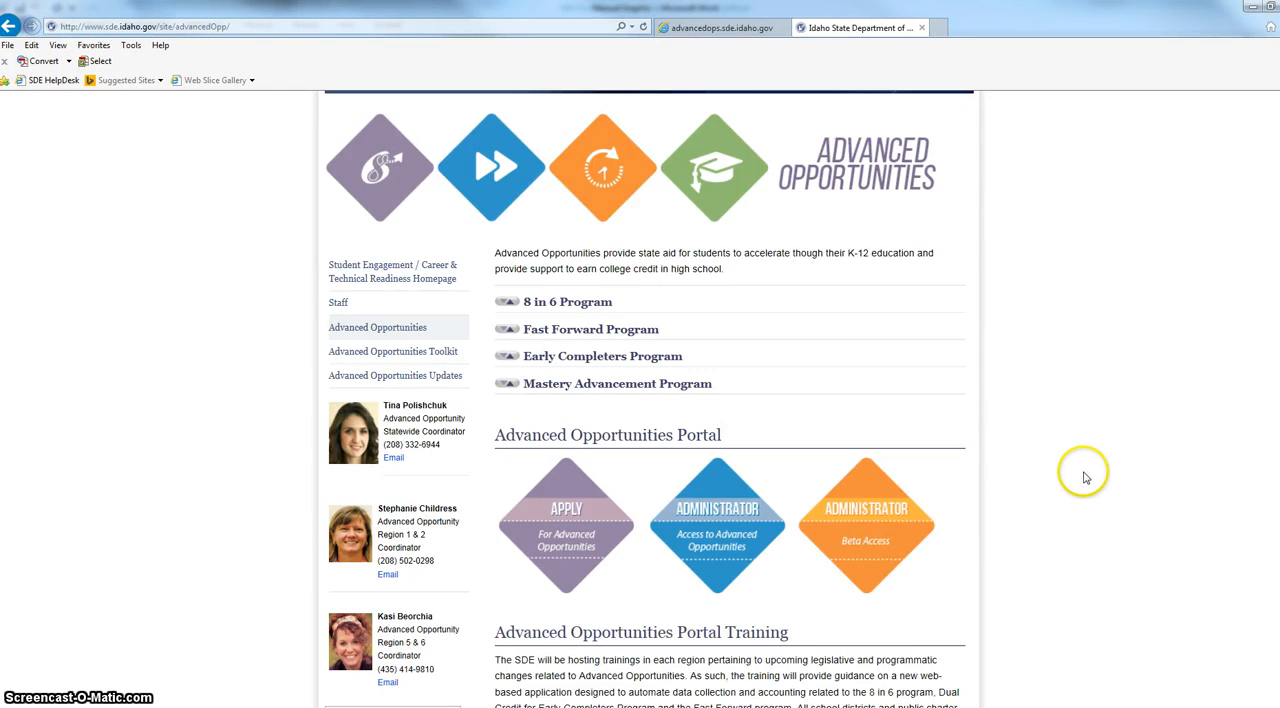
click(864, 544)
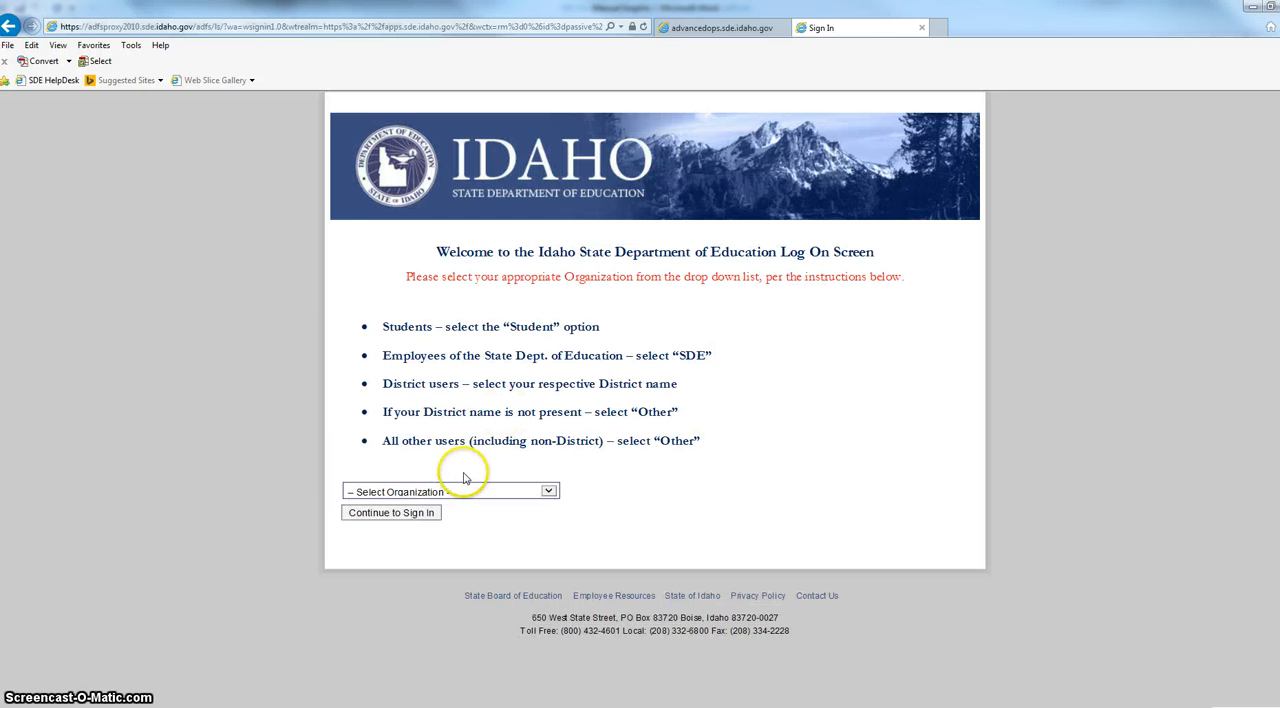
Select Other as the organization on the department's log on screen and continue to sign-in.
click(460, 489)
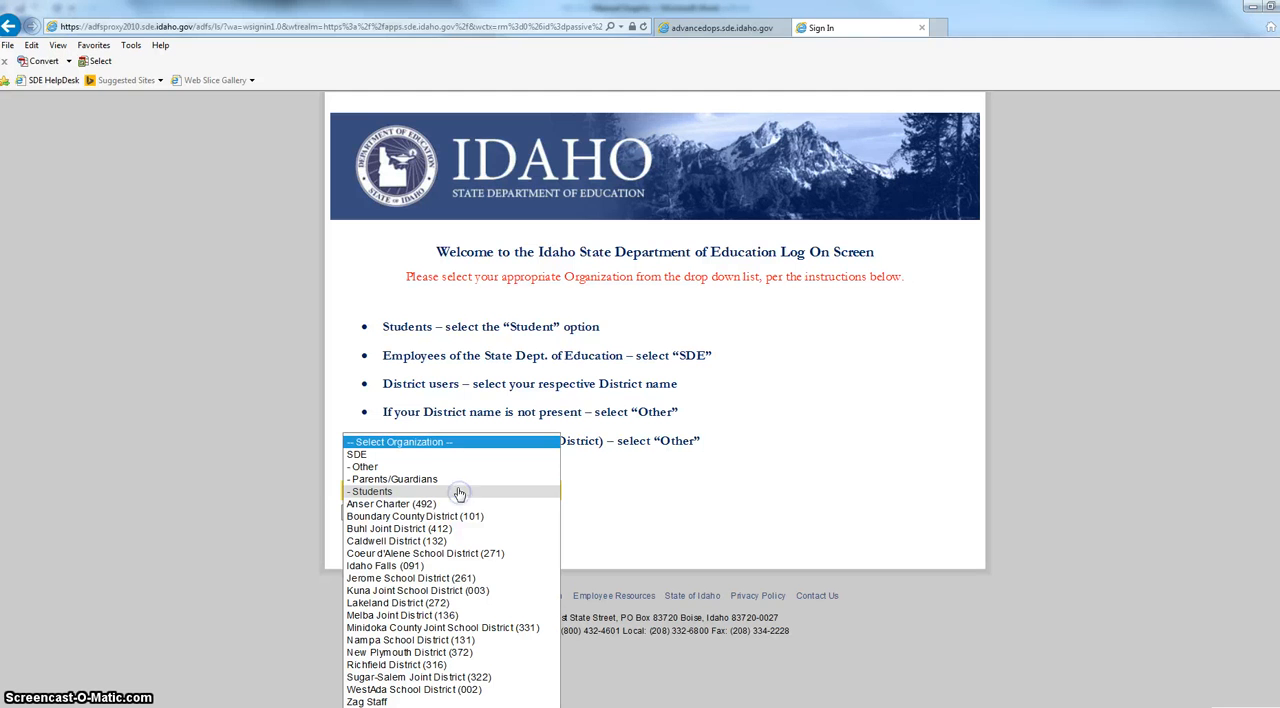
click(446, 466)
click(420, 514)
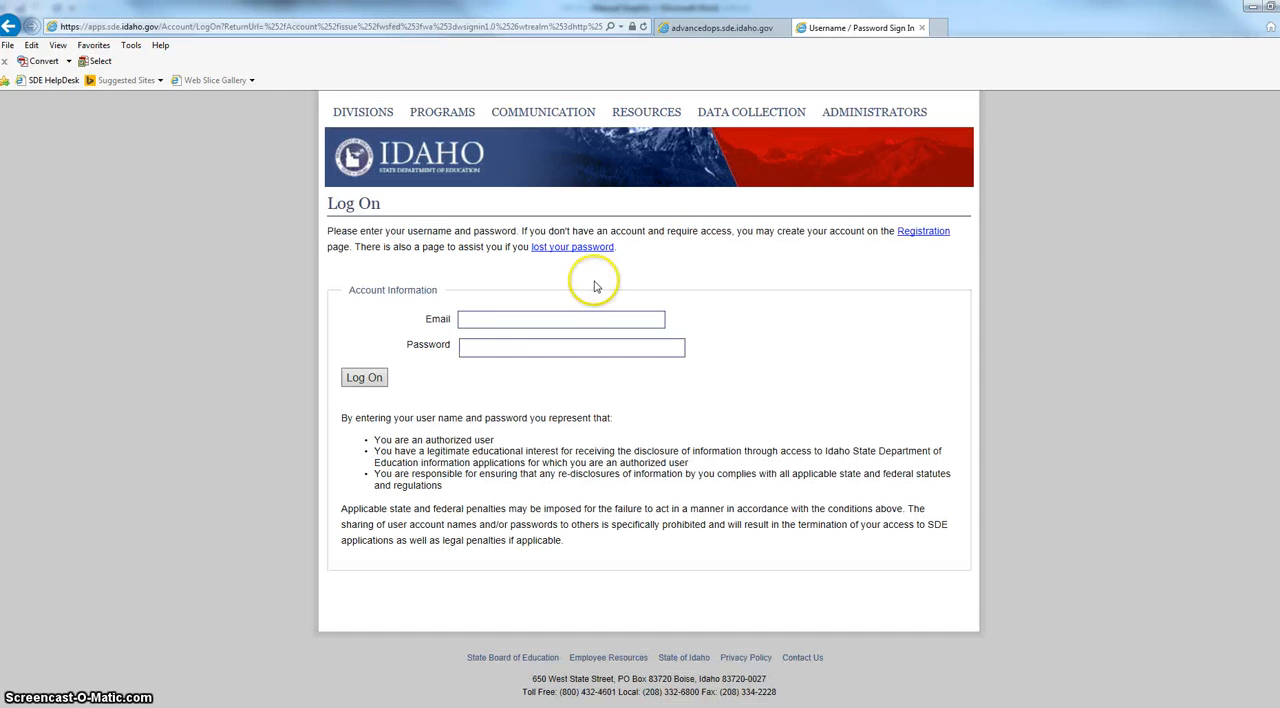
Log on to the administrator portal with the district account's e-mail and password.
click(514, 318)
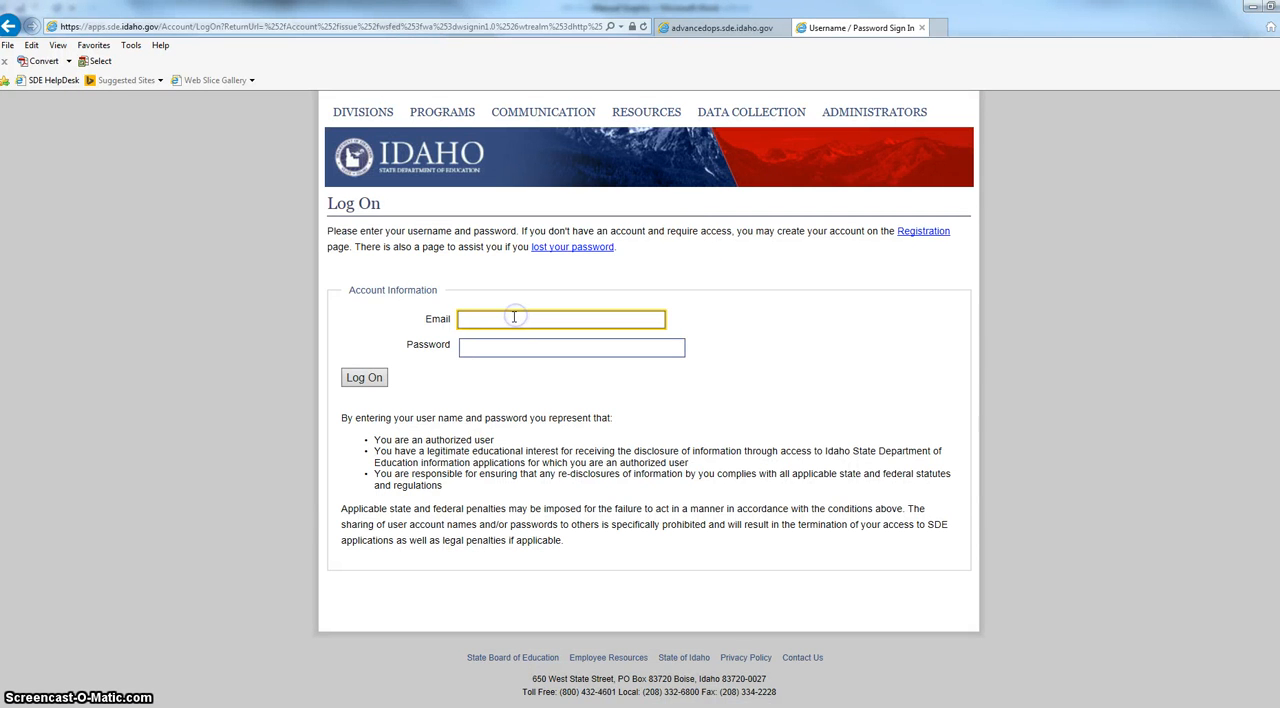
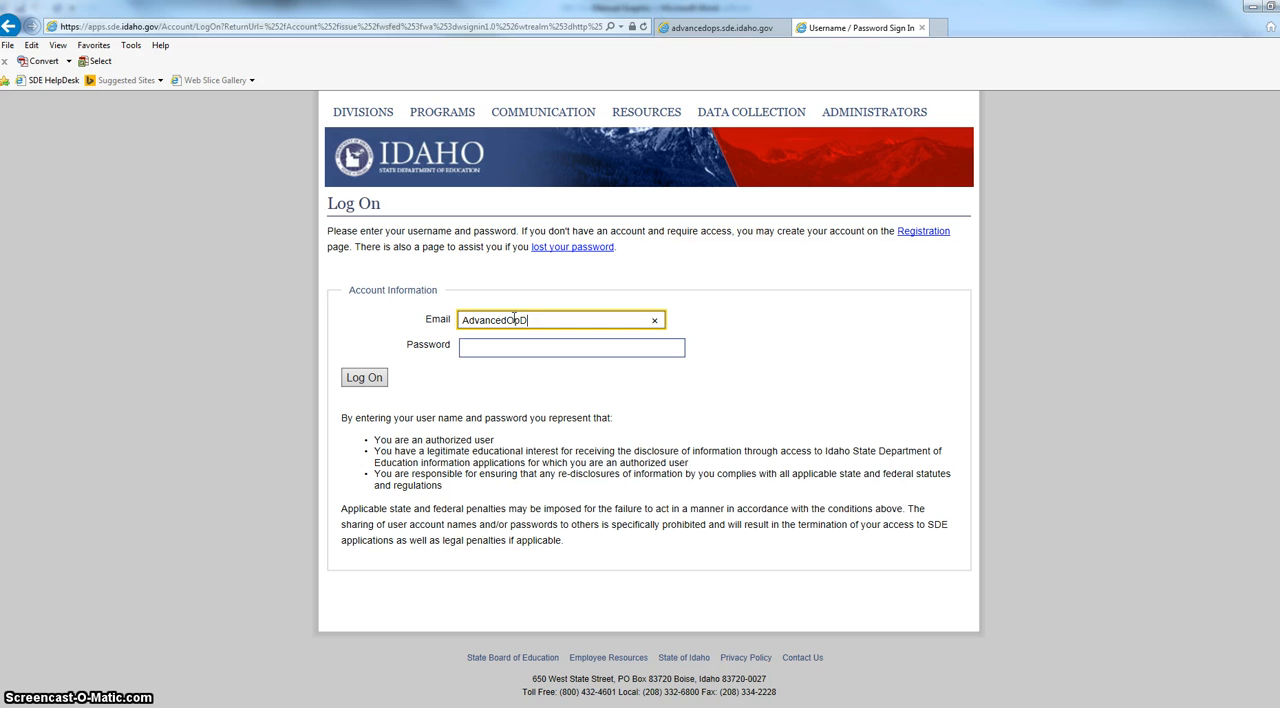
key(Tab)
text(•••)
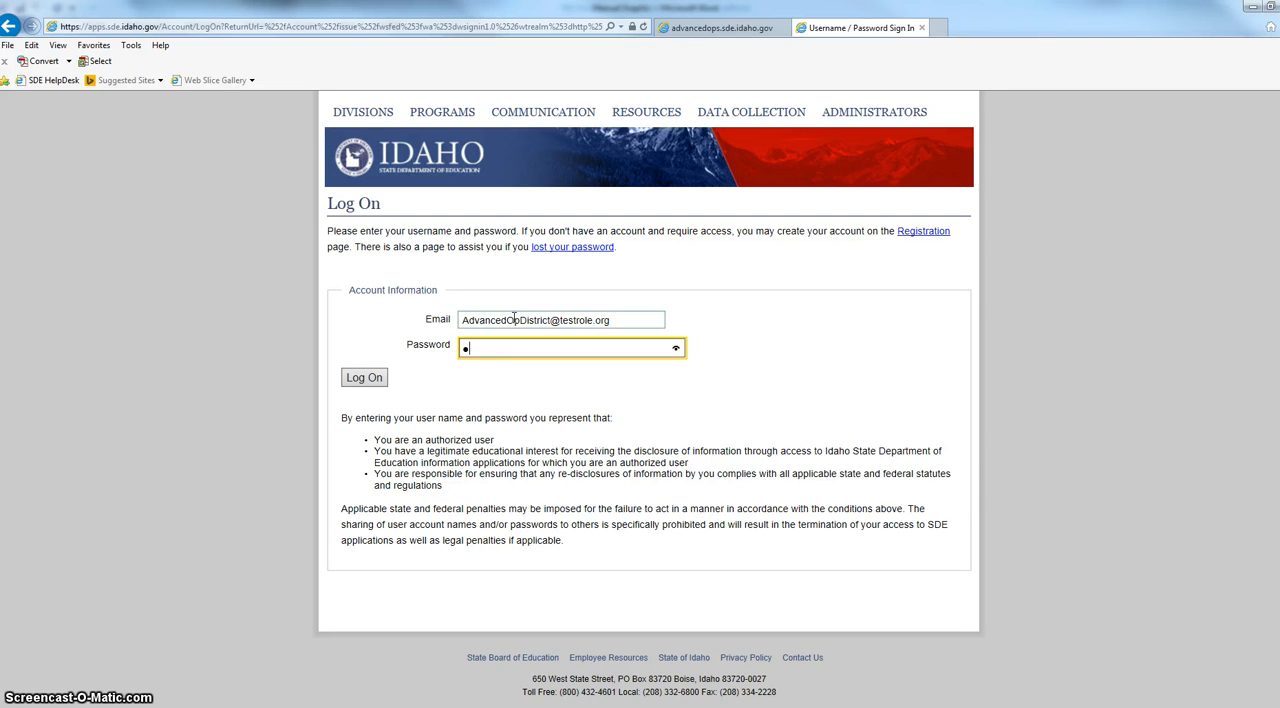
text(••••••)
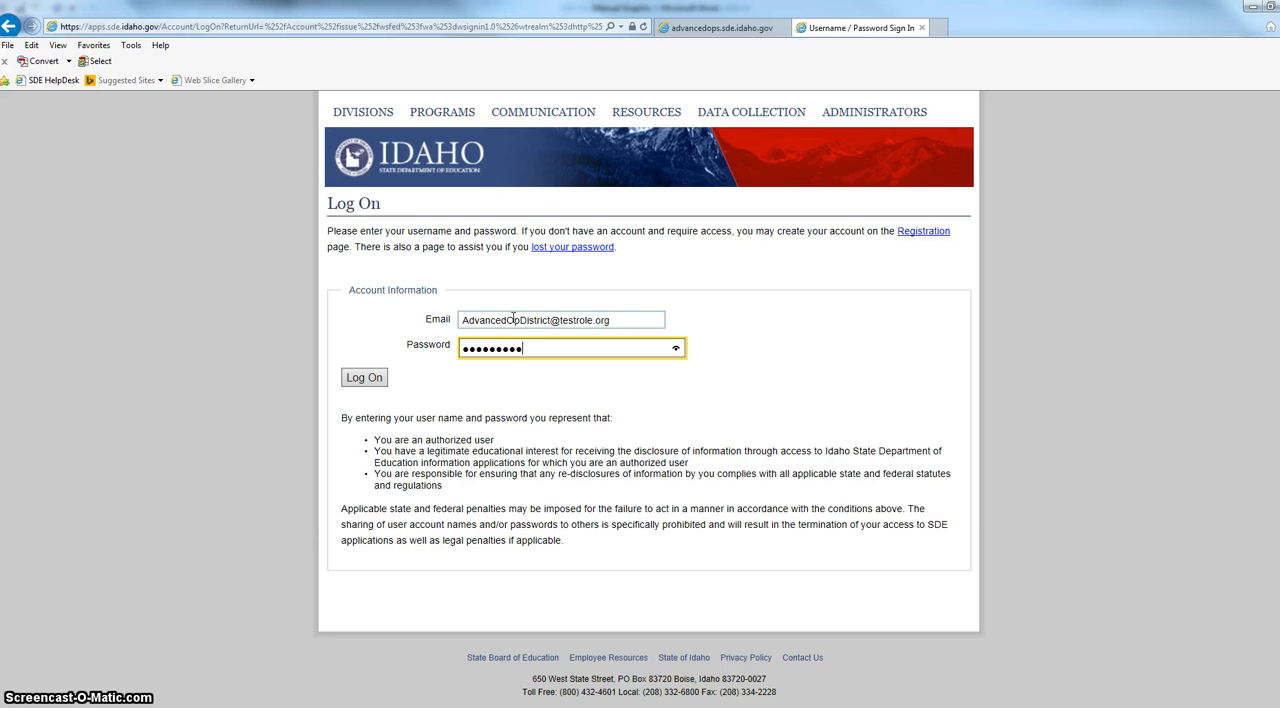
click(364, 377)
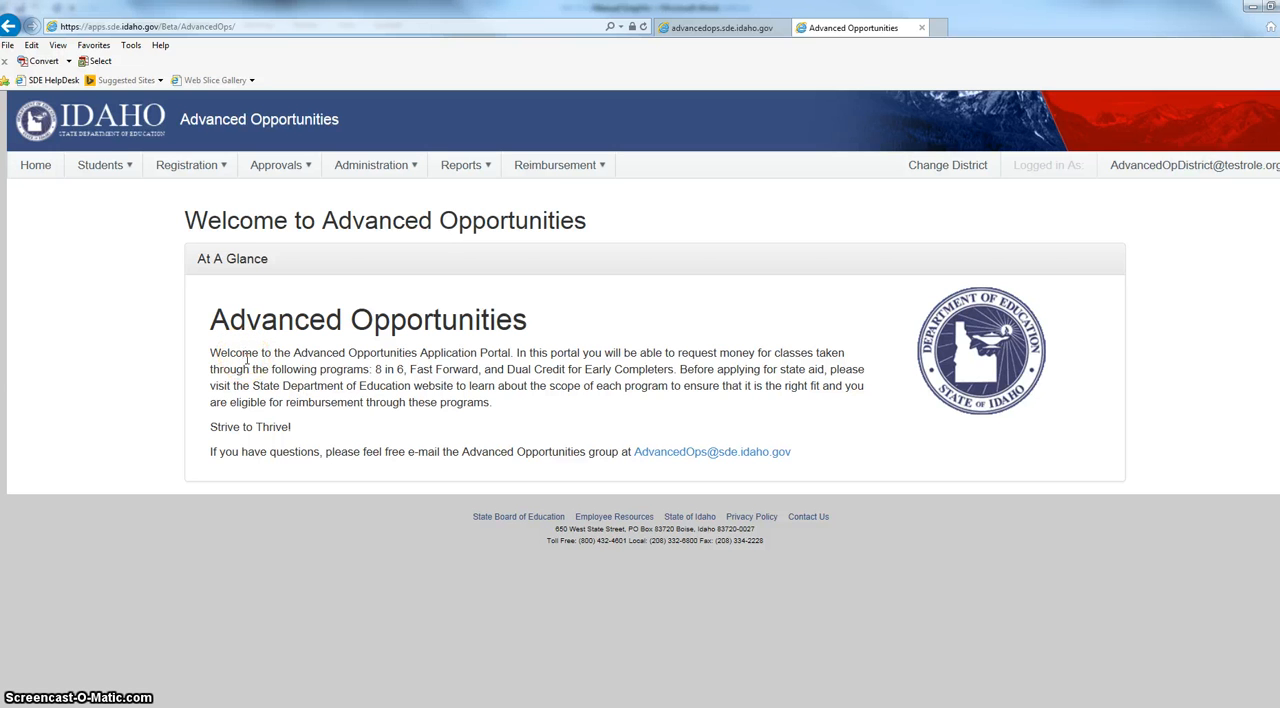
Open the New Students enrollment list, confirming the district selection.
click(115, 165)
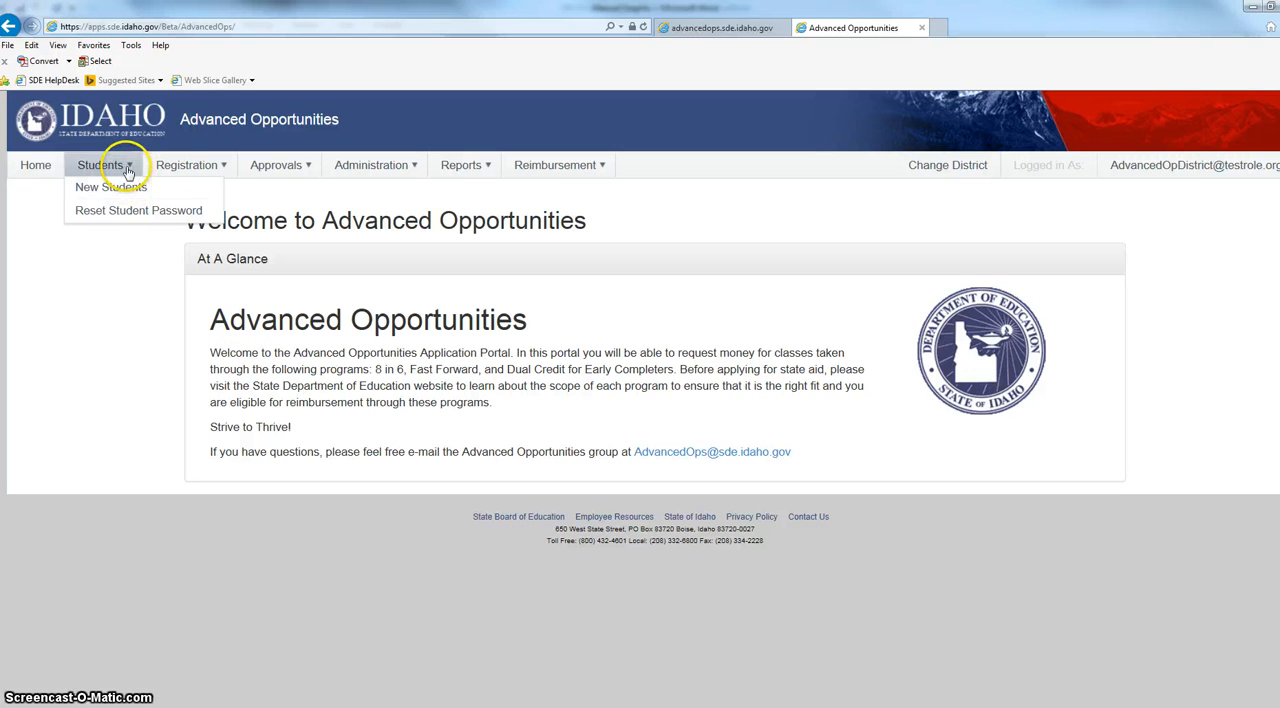
click(125, 188)
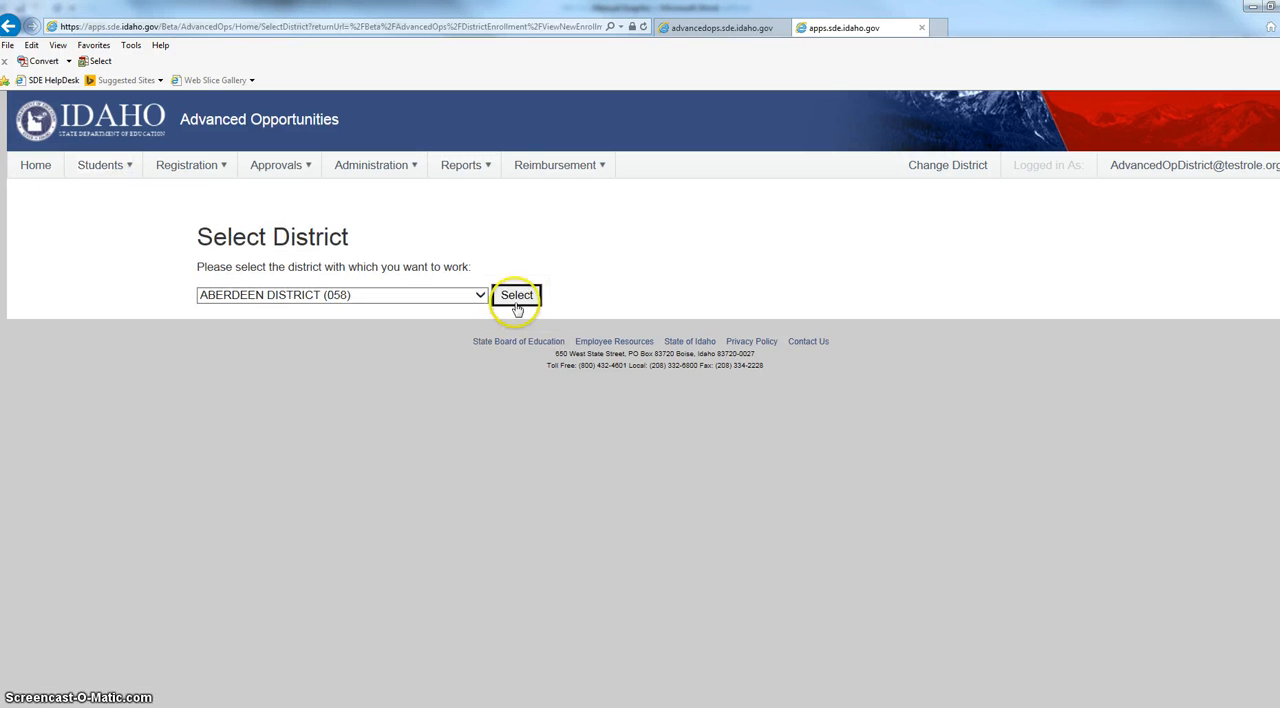
click(518, 303)
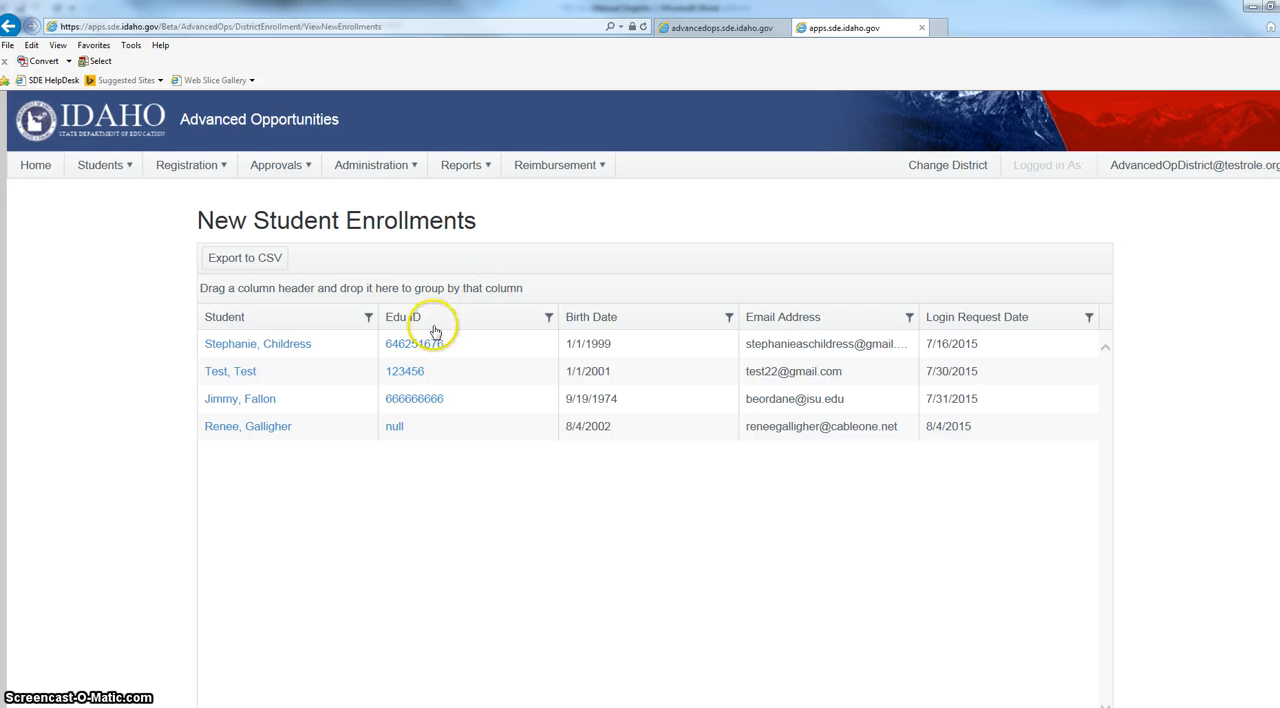
Open the first listed student's enrollment approval form and highlight the EduID to review it.
click(260, 346)
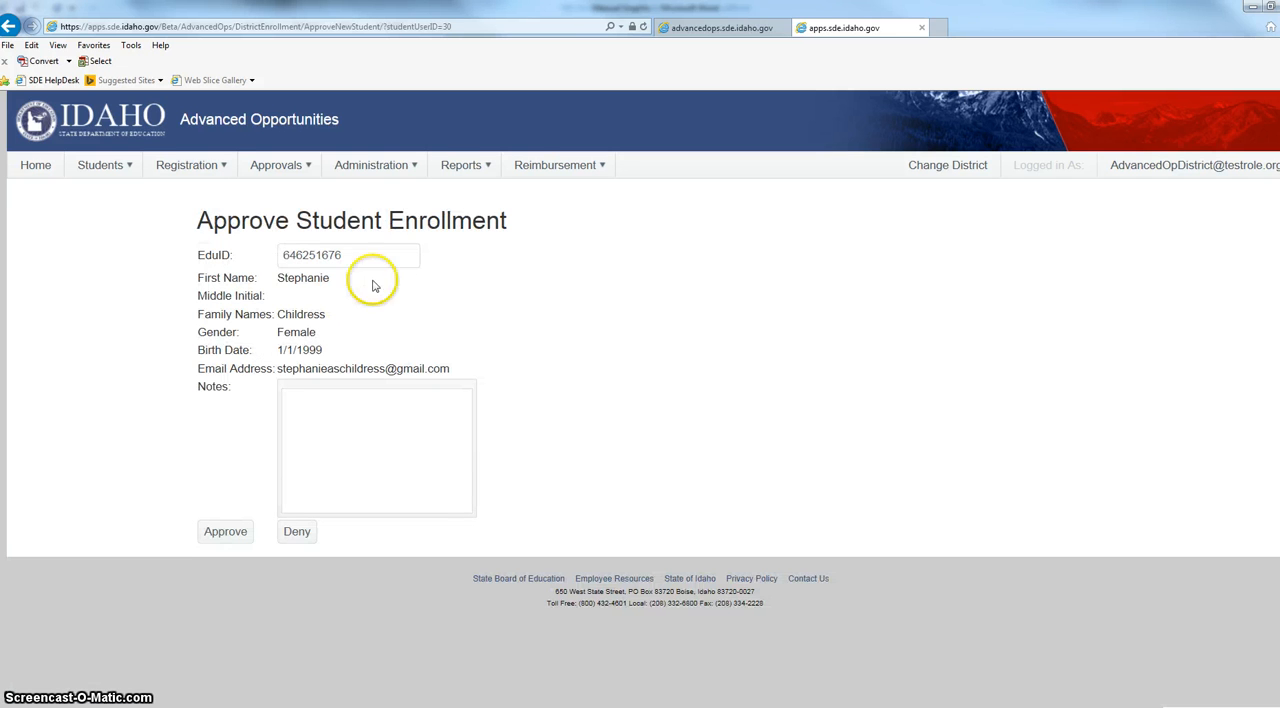
drag(395, 256, 264, 259)
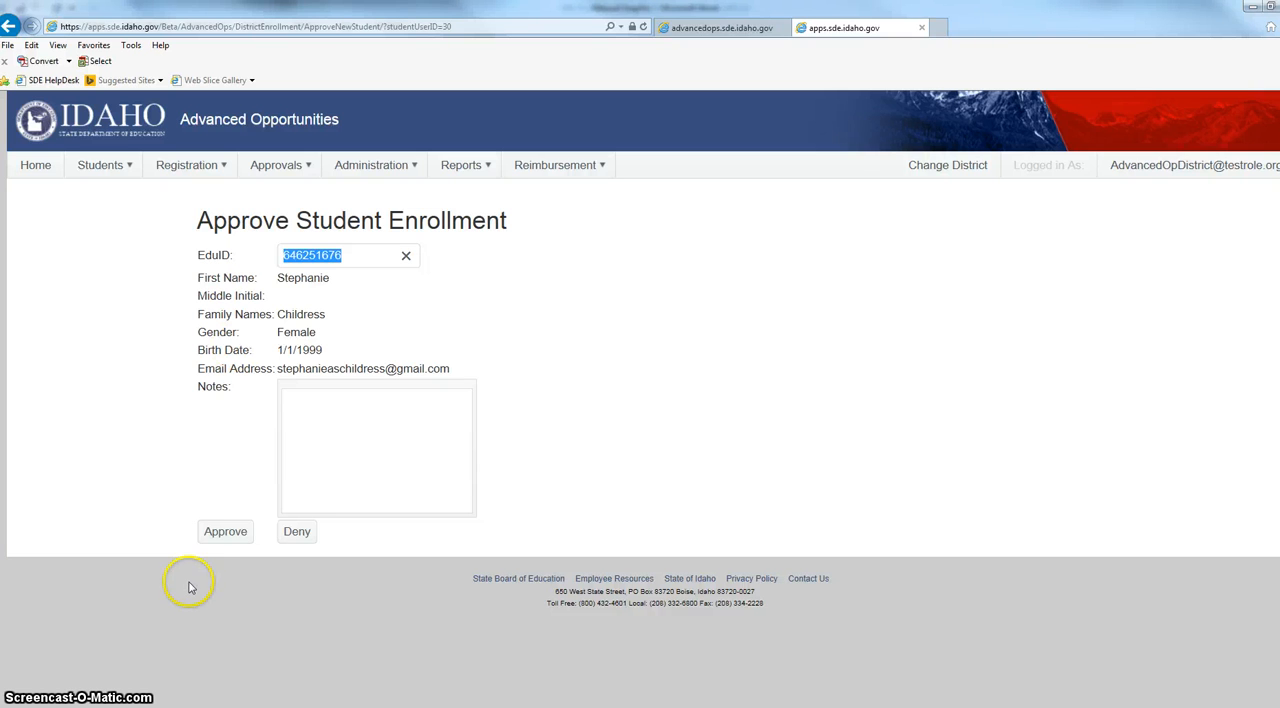
click(236, 536)
click(231, 533)
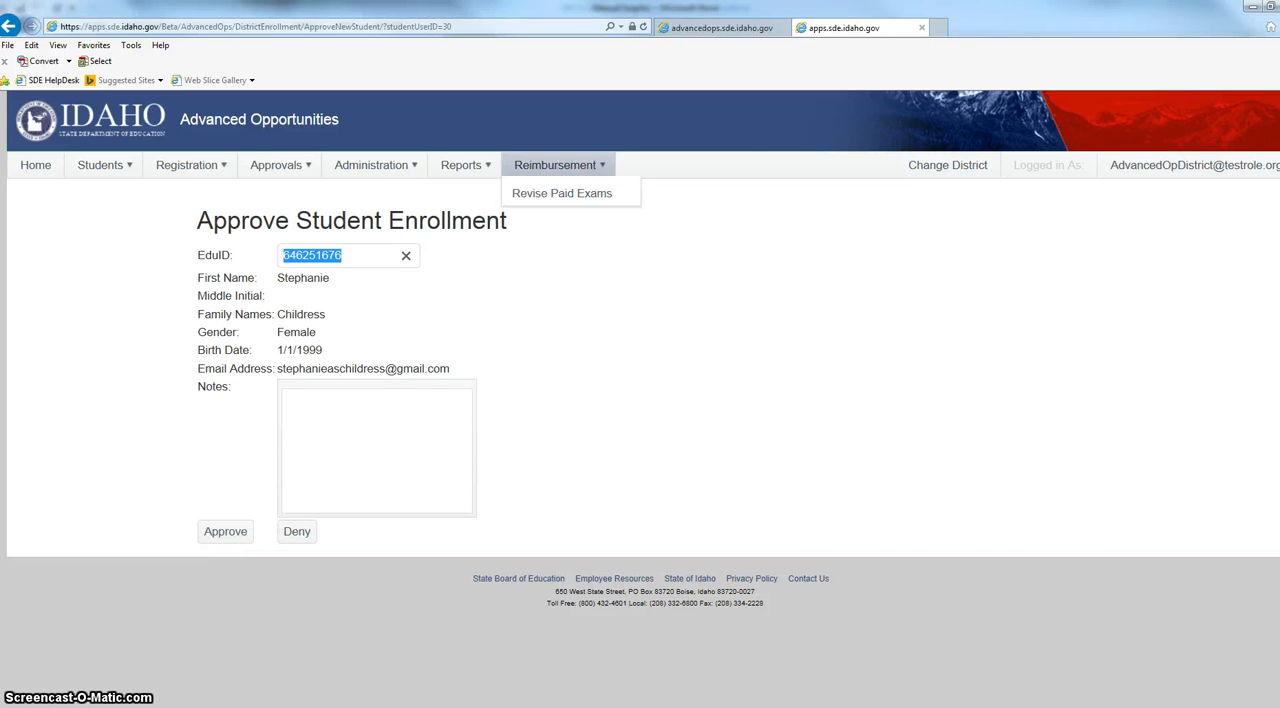
Return to the student portal tab and log in with the student's e-mail address and password.
click(698, 28)
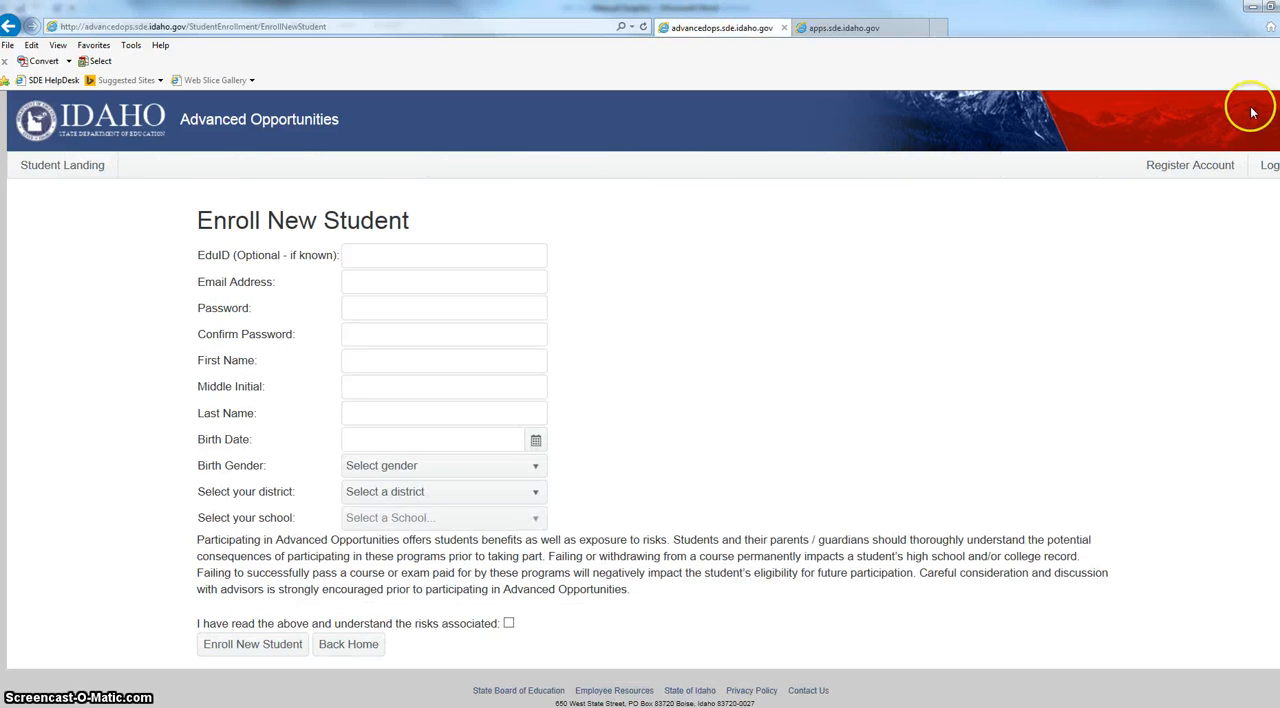
click(1261, 168)
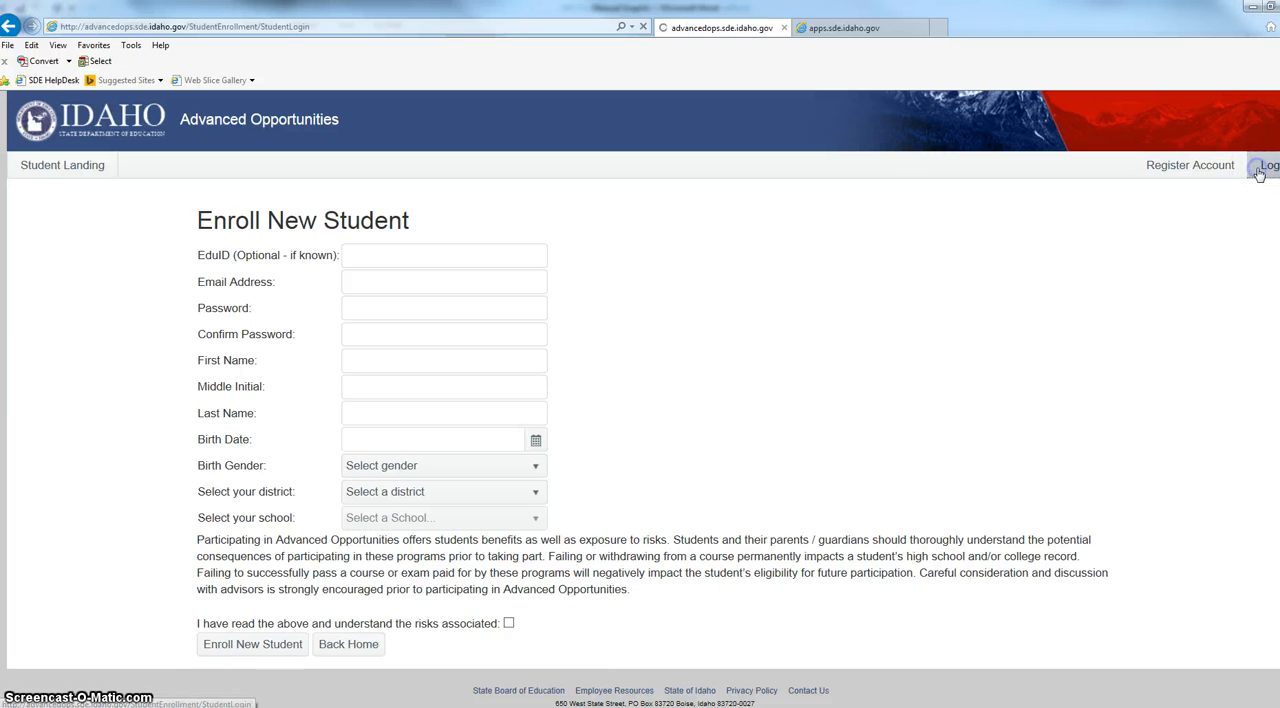
click(386, 258)
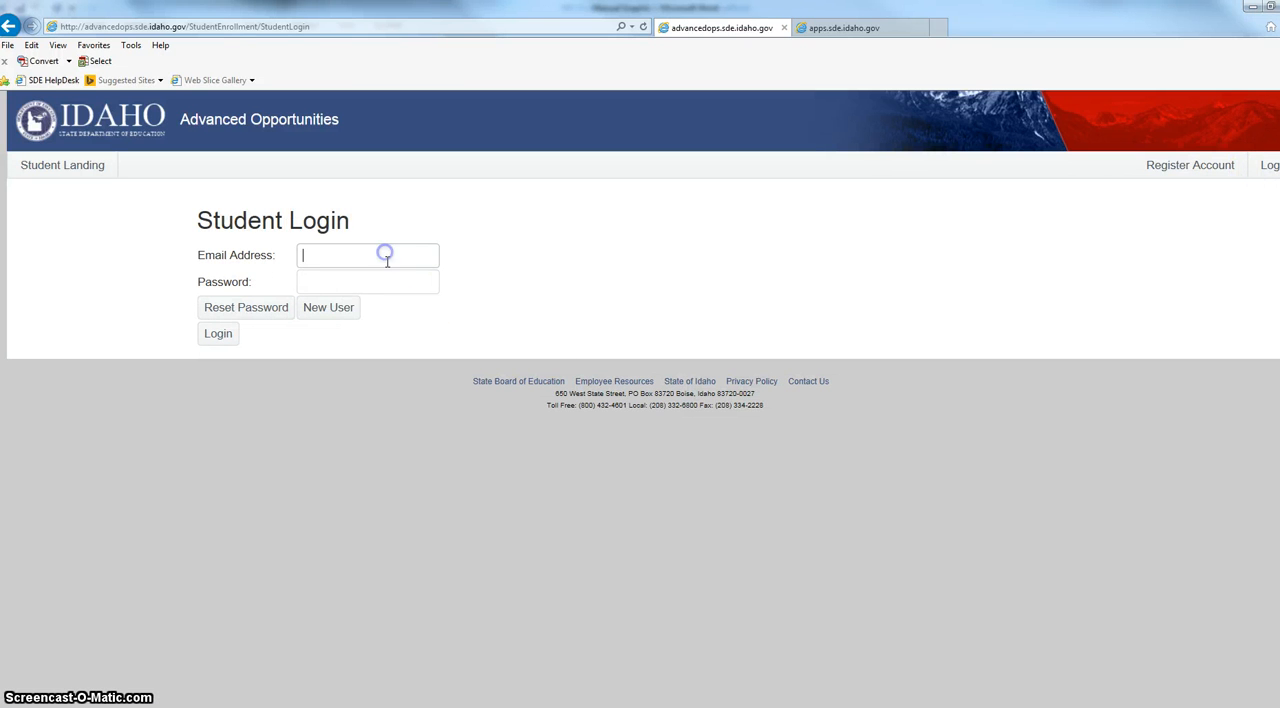
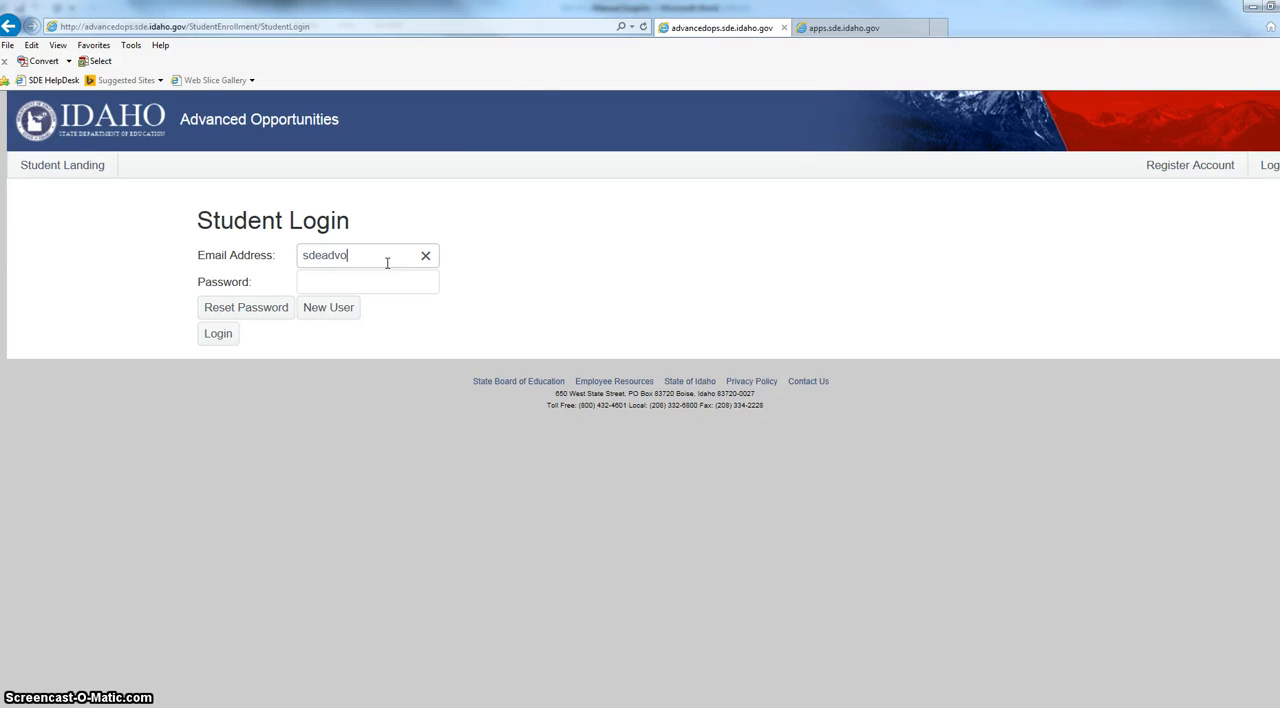
key(Tab)
text(*********)
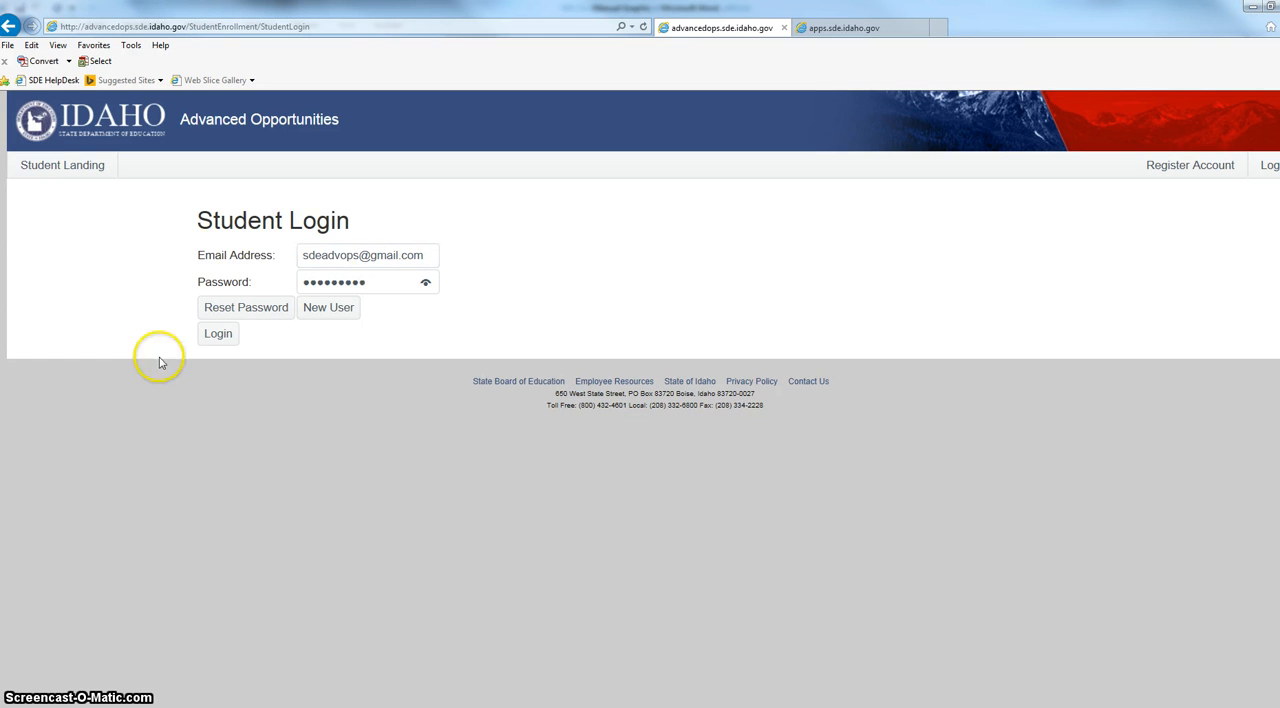
click(208, 338)
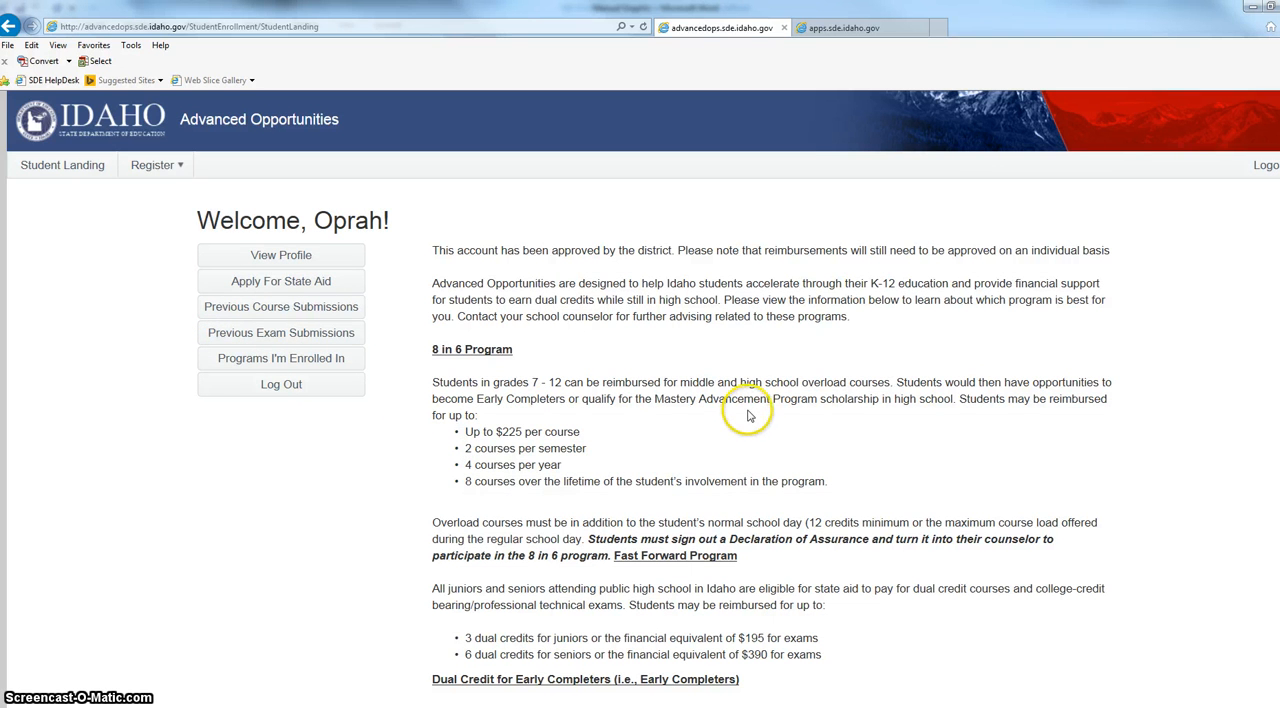
Start a state aid application for a course from the student landing page.
scroll(749, 415, down, 3)
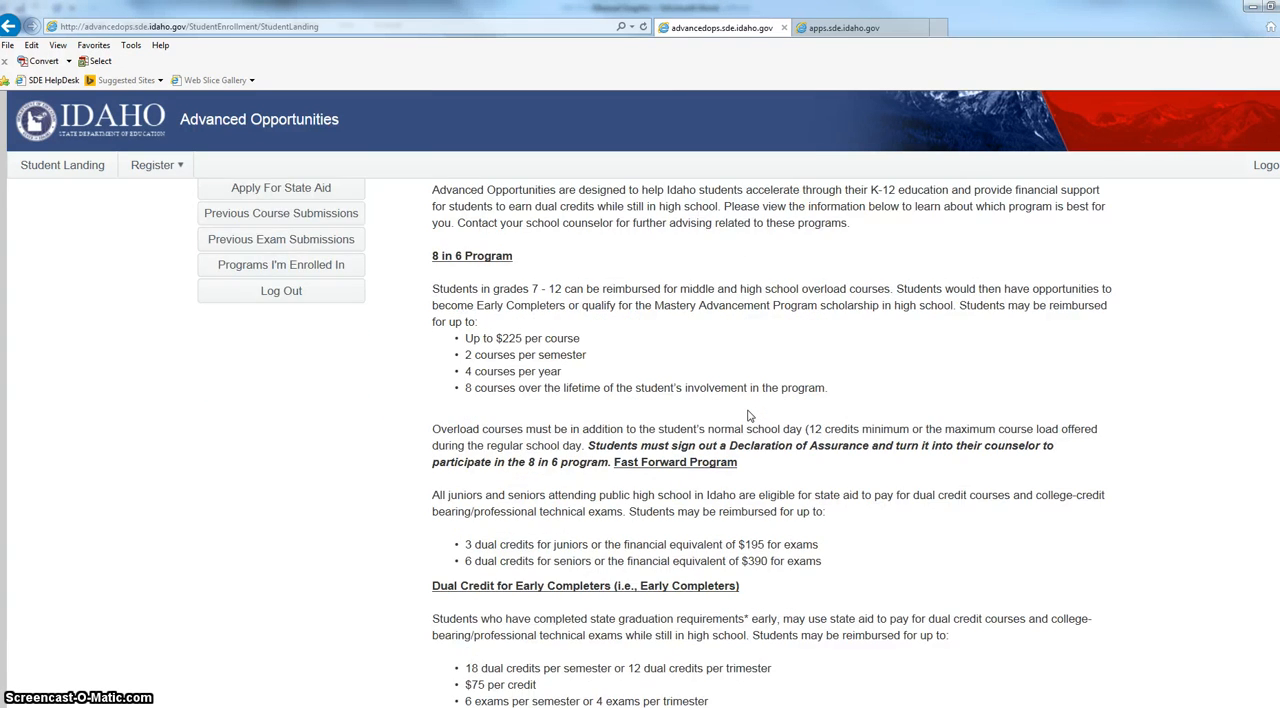
scroll(749, 415, up, 3)
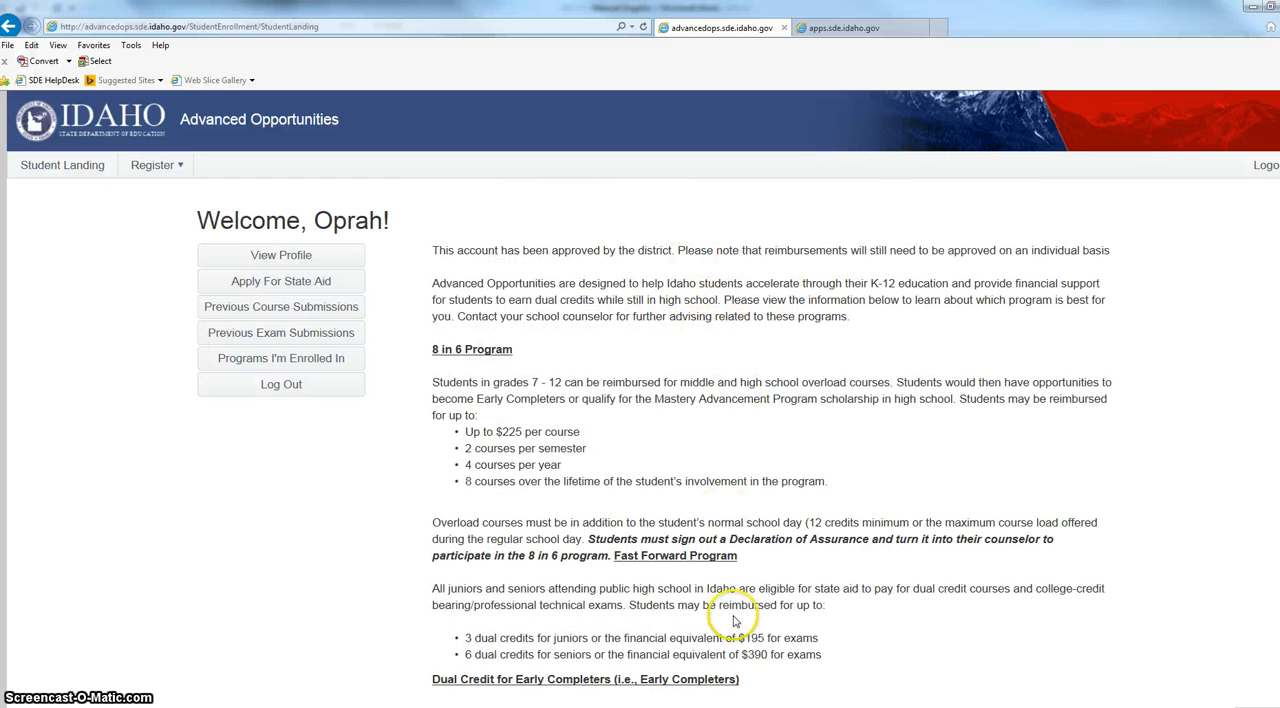
click(338, 290)
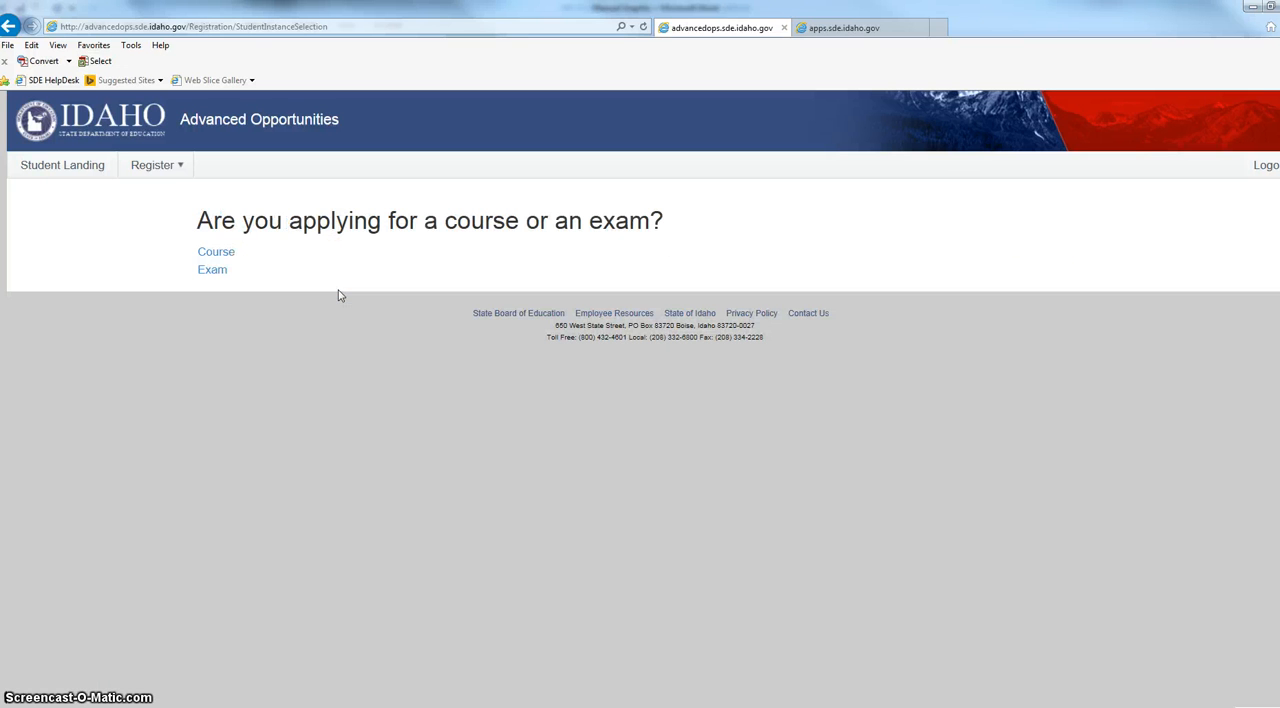
click(215, 252)
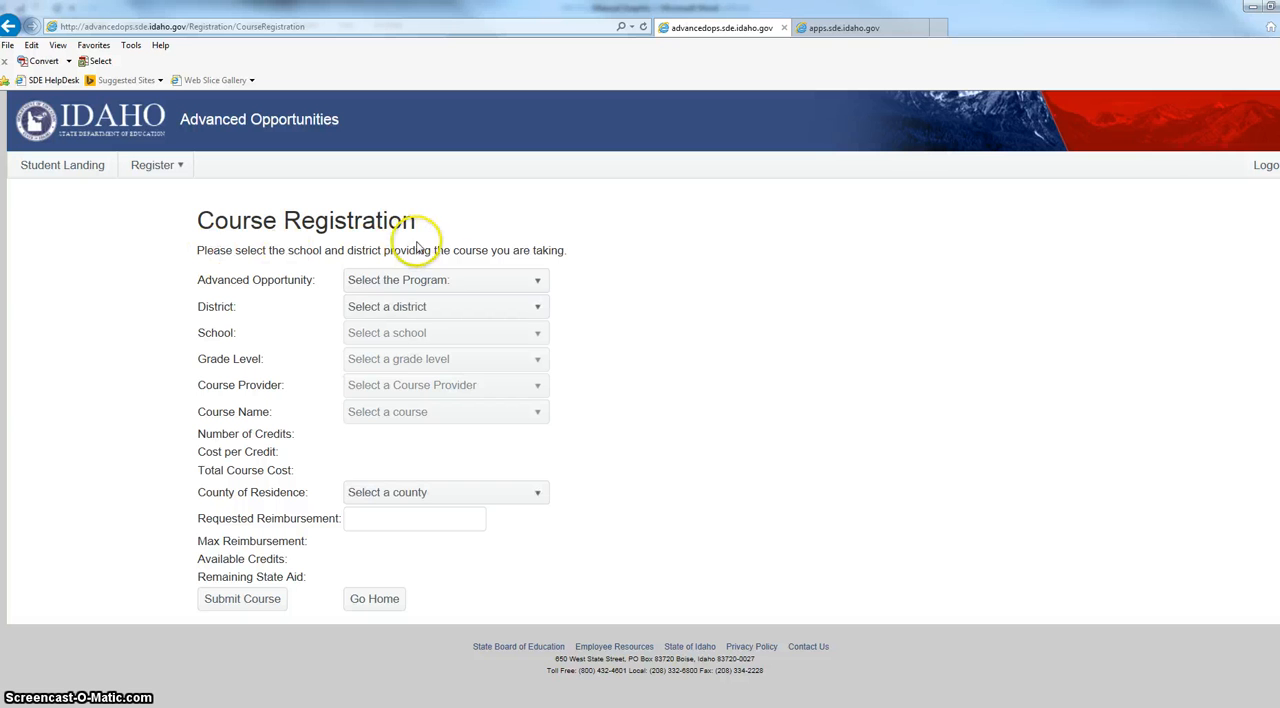
Set the program to Fast Foward, the district to ABERDEEN DISTRICT, the school to ABERDEEN HIGH SCHOOL and the grade level to 12.
click(494, 280)
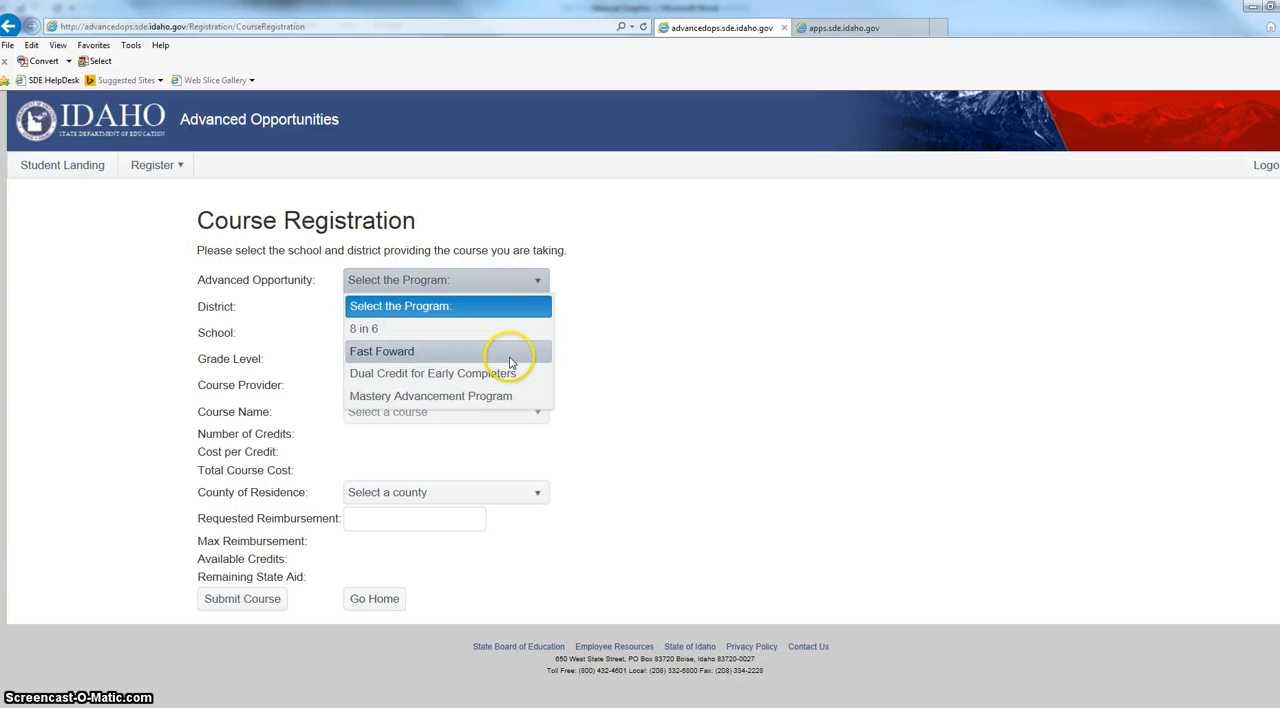
click(510, 360)
click(489, 308)
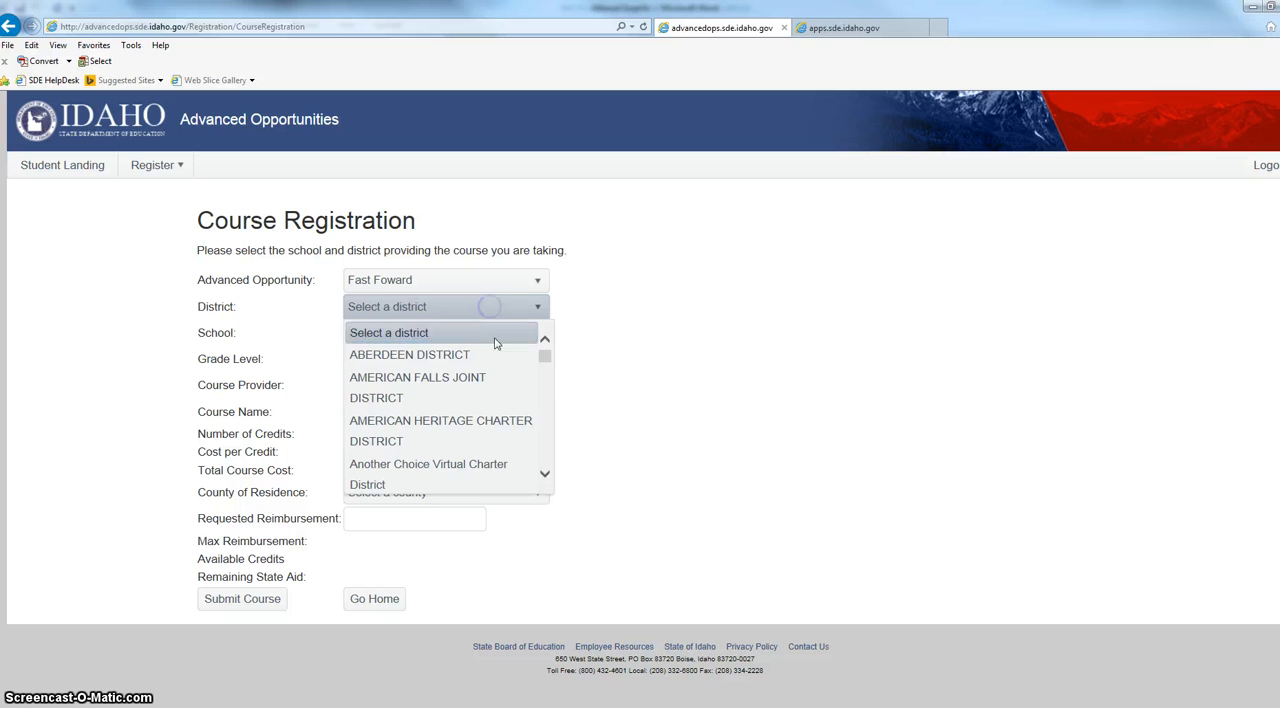
click(489, 354)
click(474, 333)
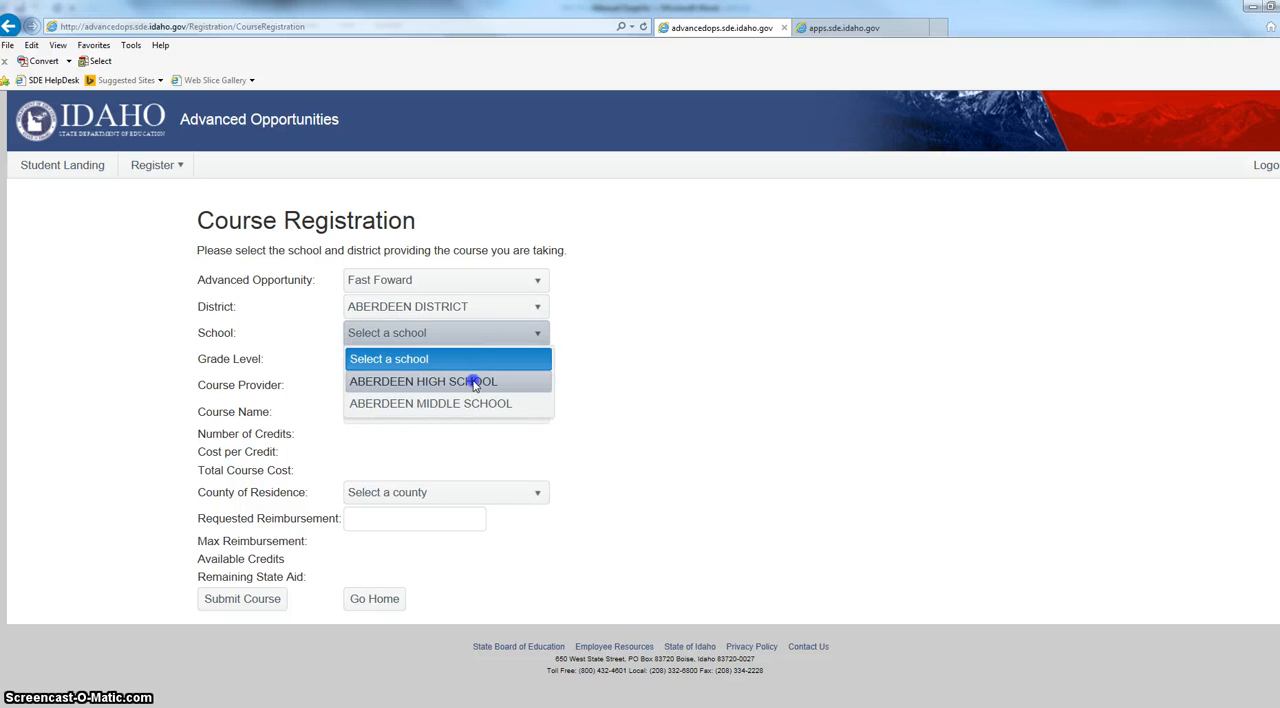
click(475, 380)
click(456, 364)
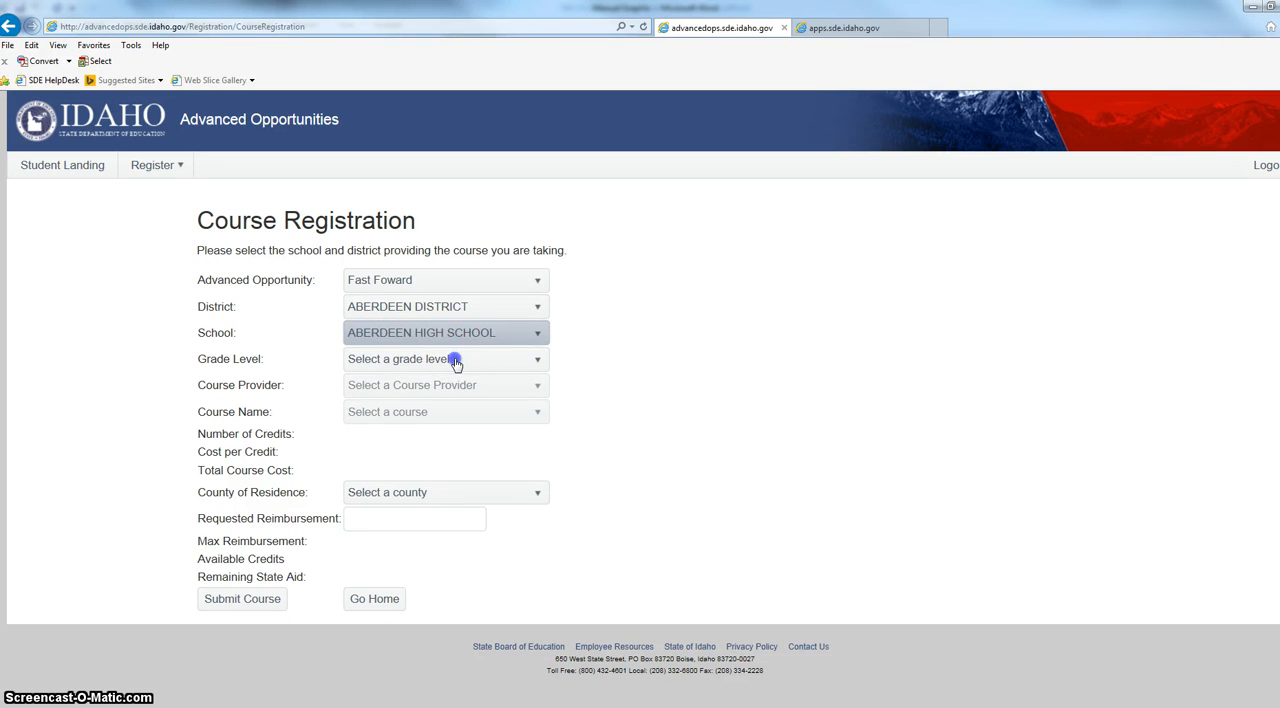
click(456, 364)
click(437, 474)
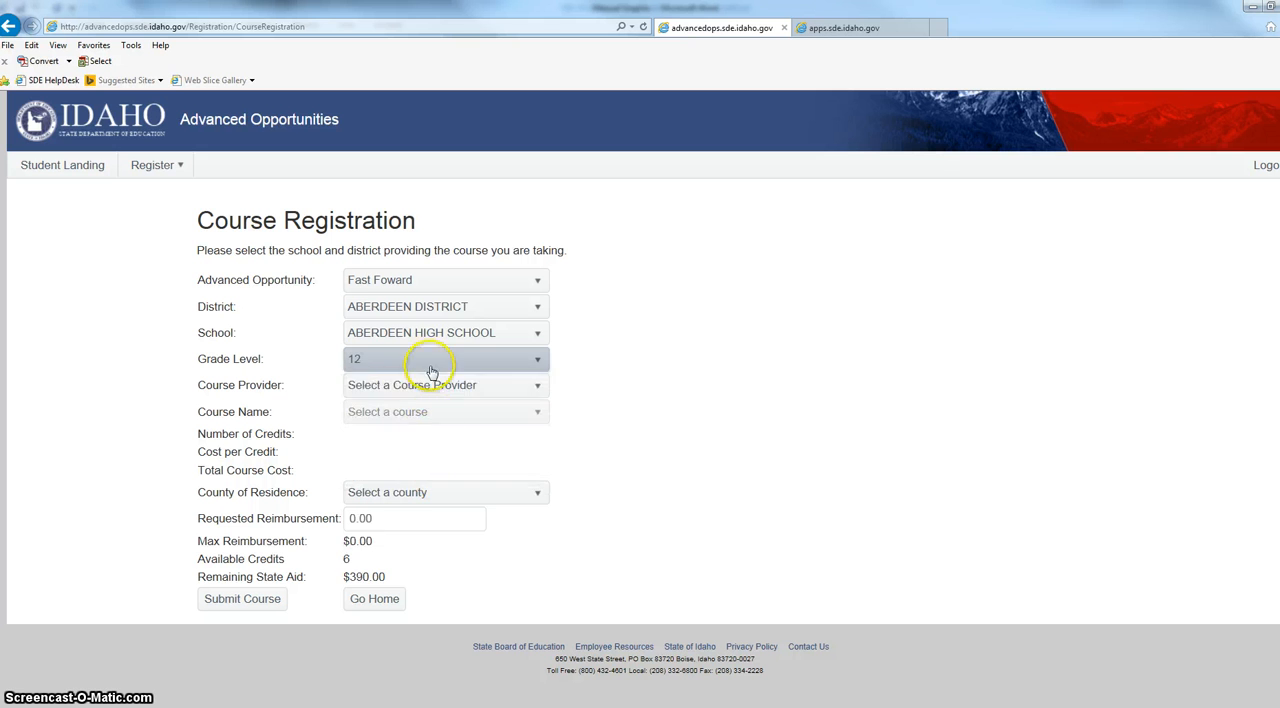
Choose Boise State University as the course provider and check which courses it offers.
click(452, 392)
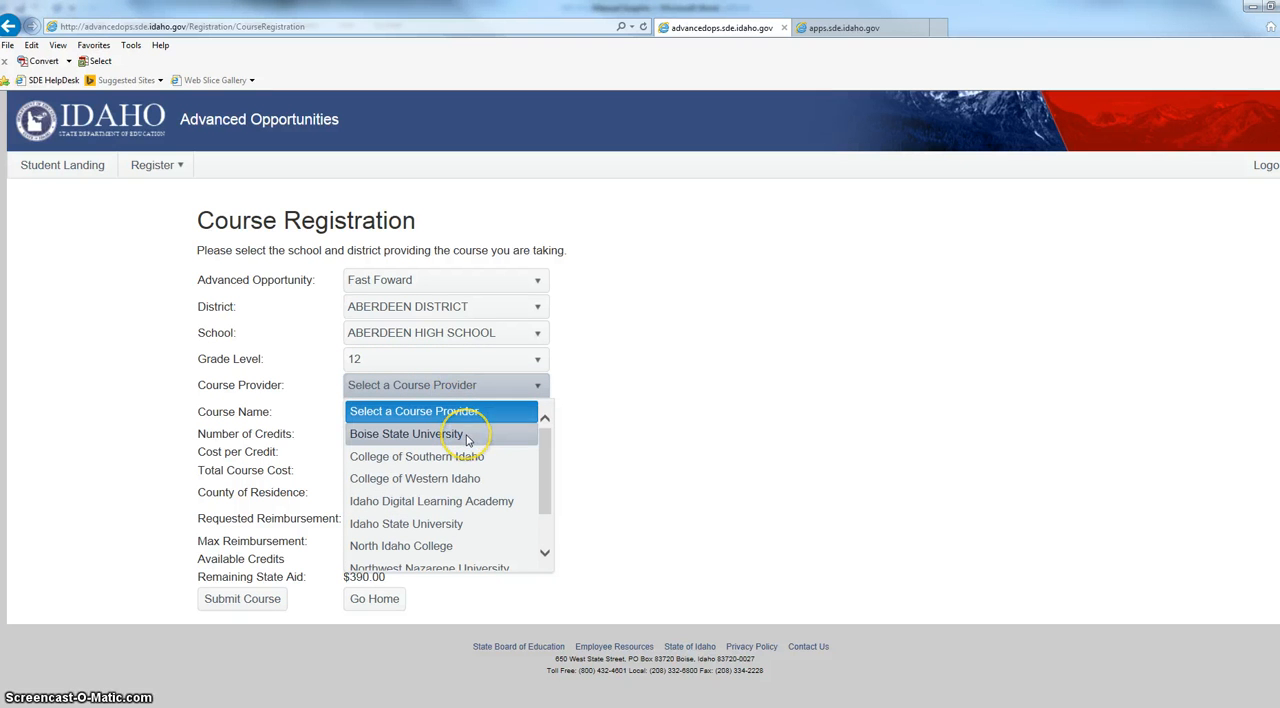
click(466, 446)
click(468, 410)
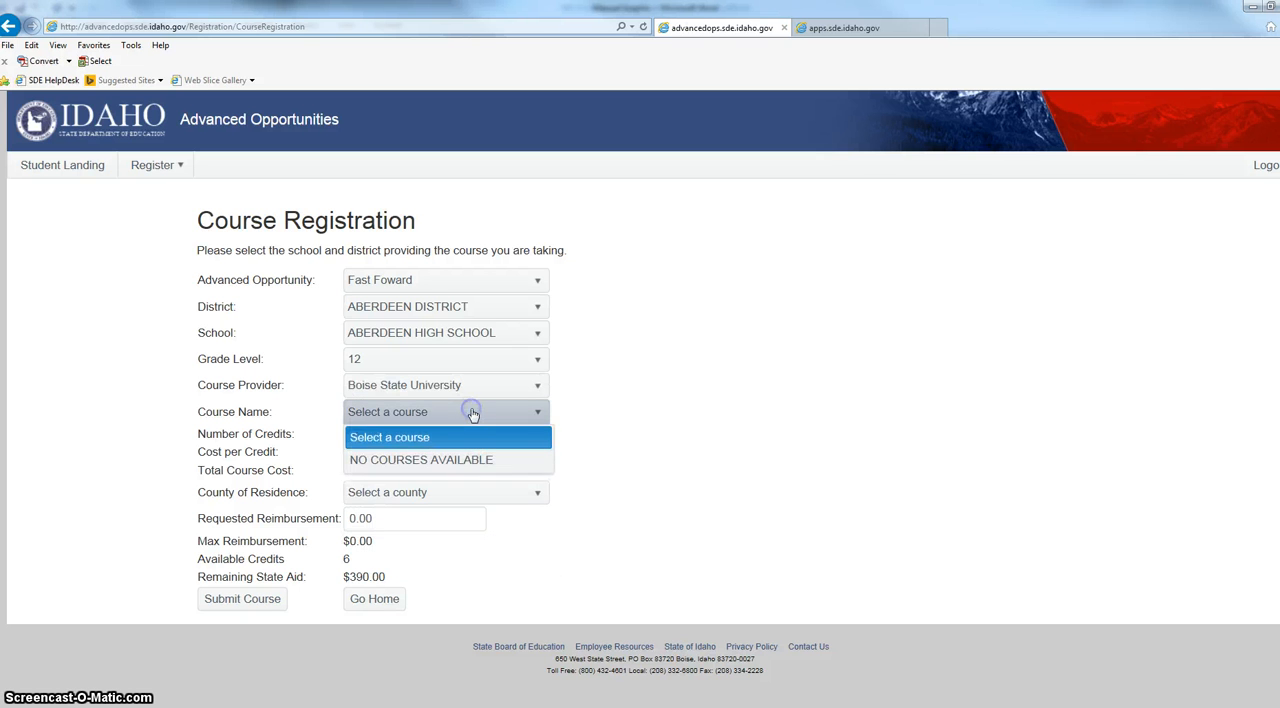
Select College of Southern Idaho as the provider, ACCB 229 M01D as the course and ADAMS as the county of residence.
click(480, 390)
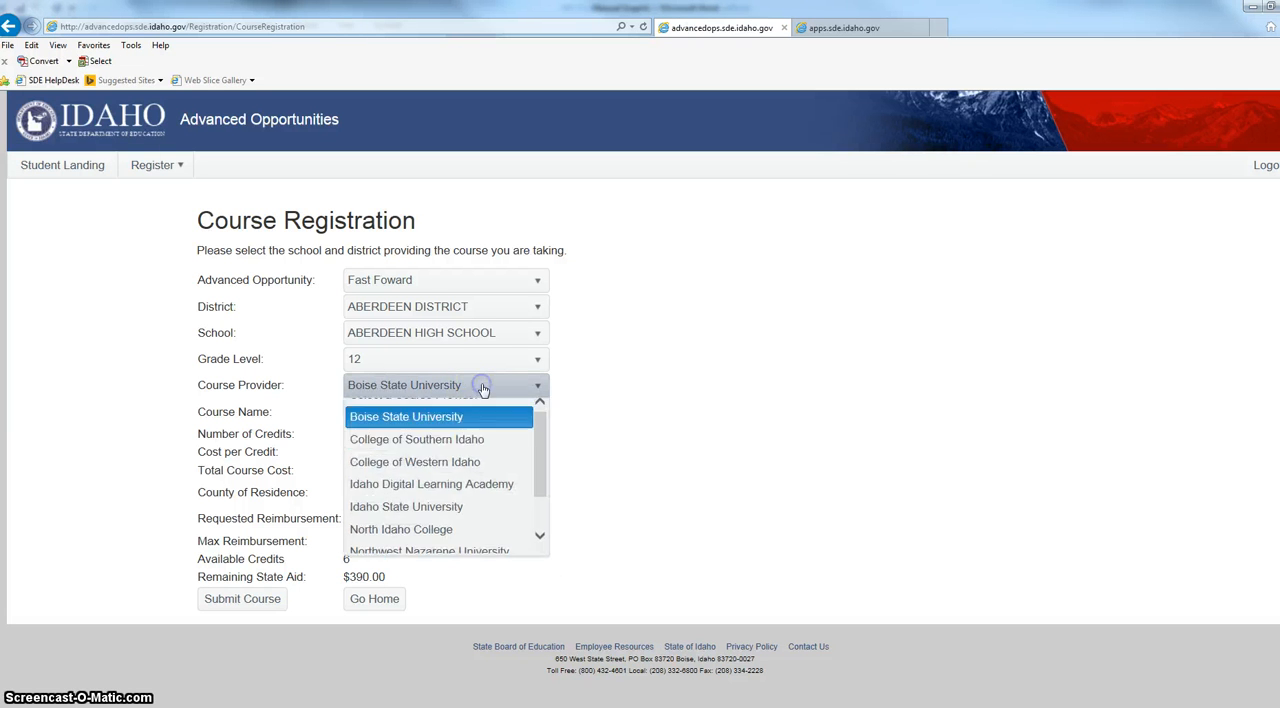
click(488, 456)
click(470, 412)
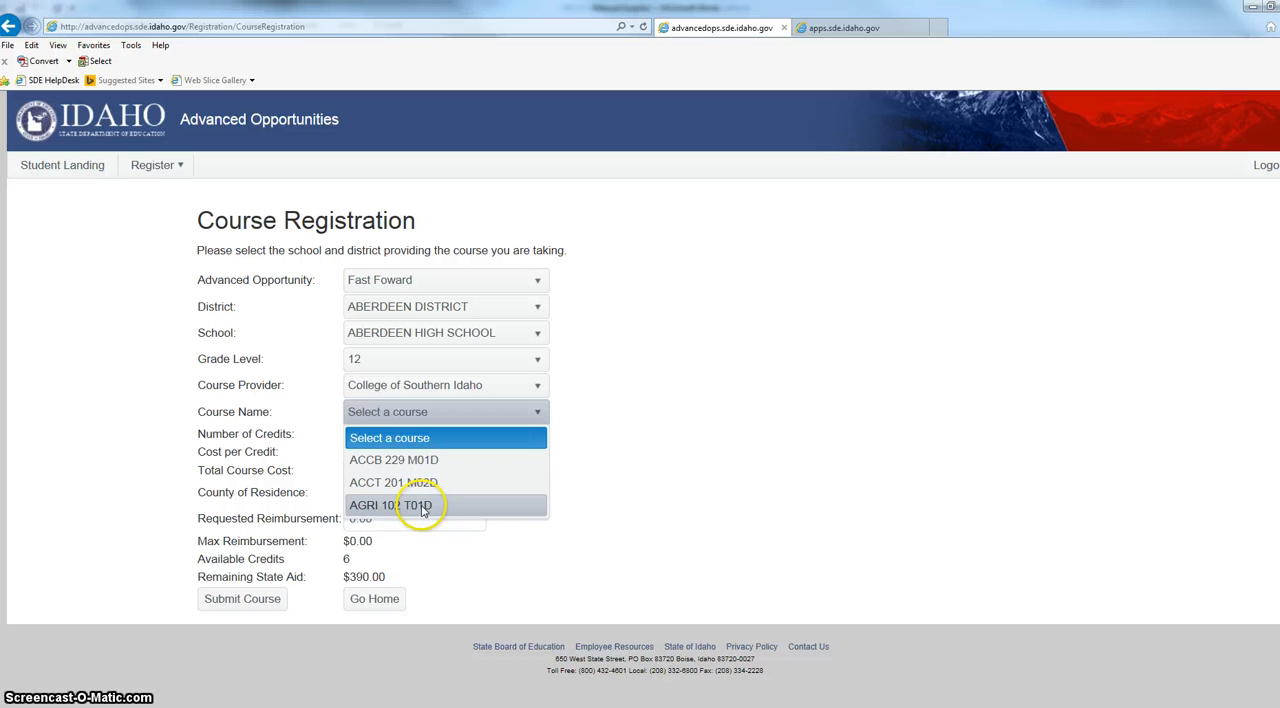
click(418, 460)
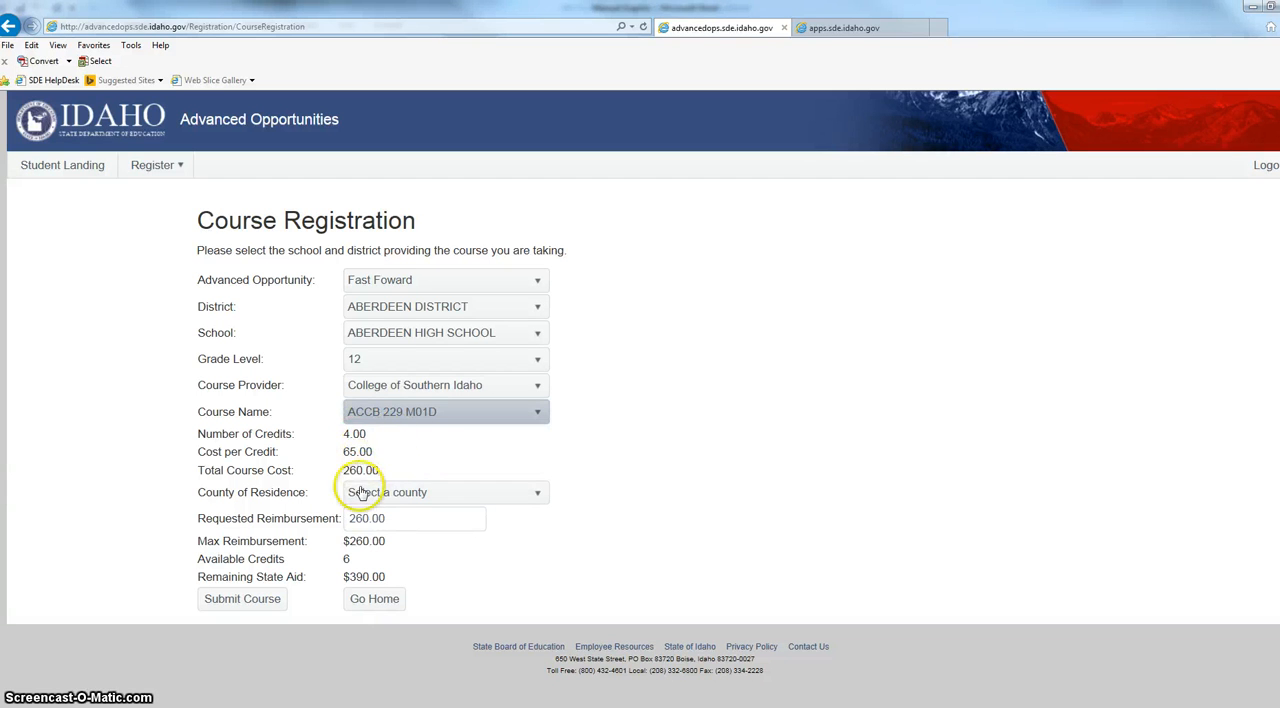
click(525, 494)
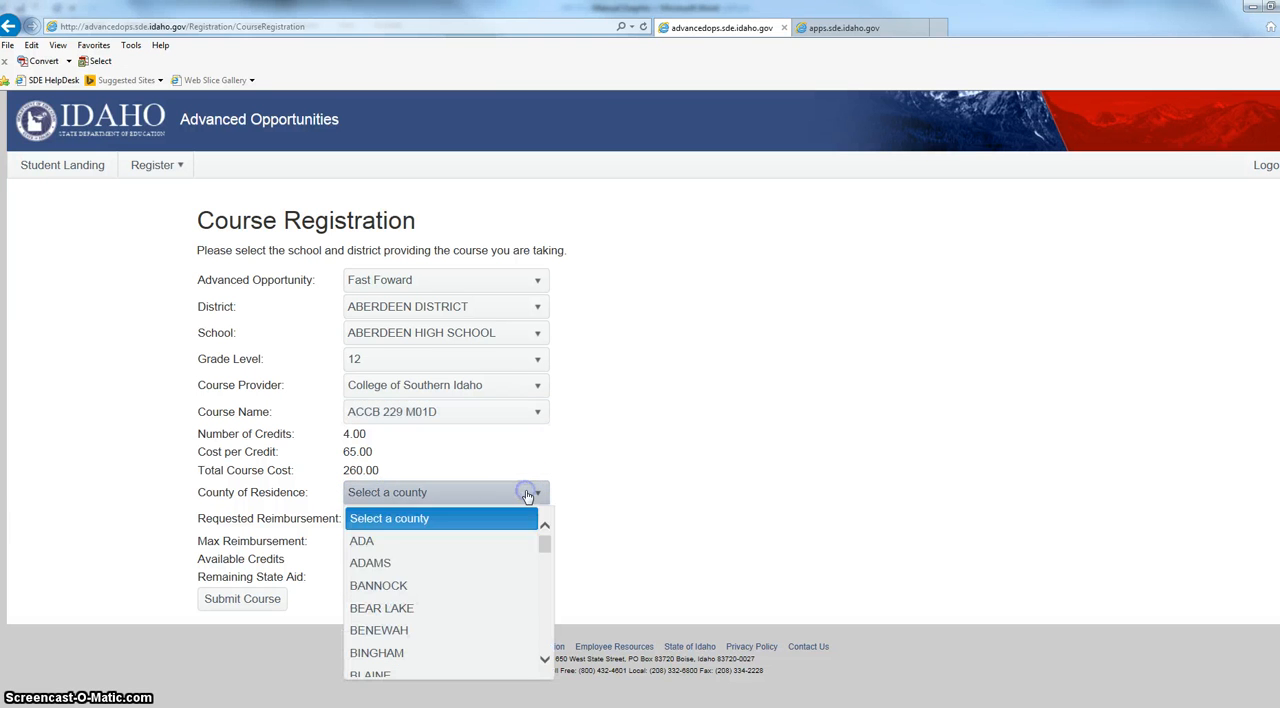
click(514, 563)
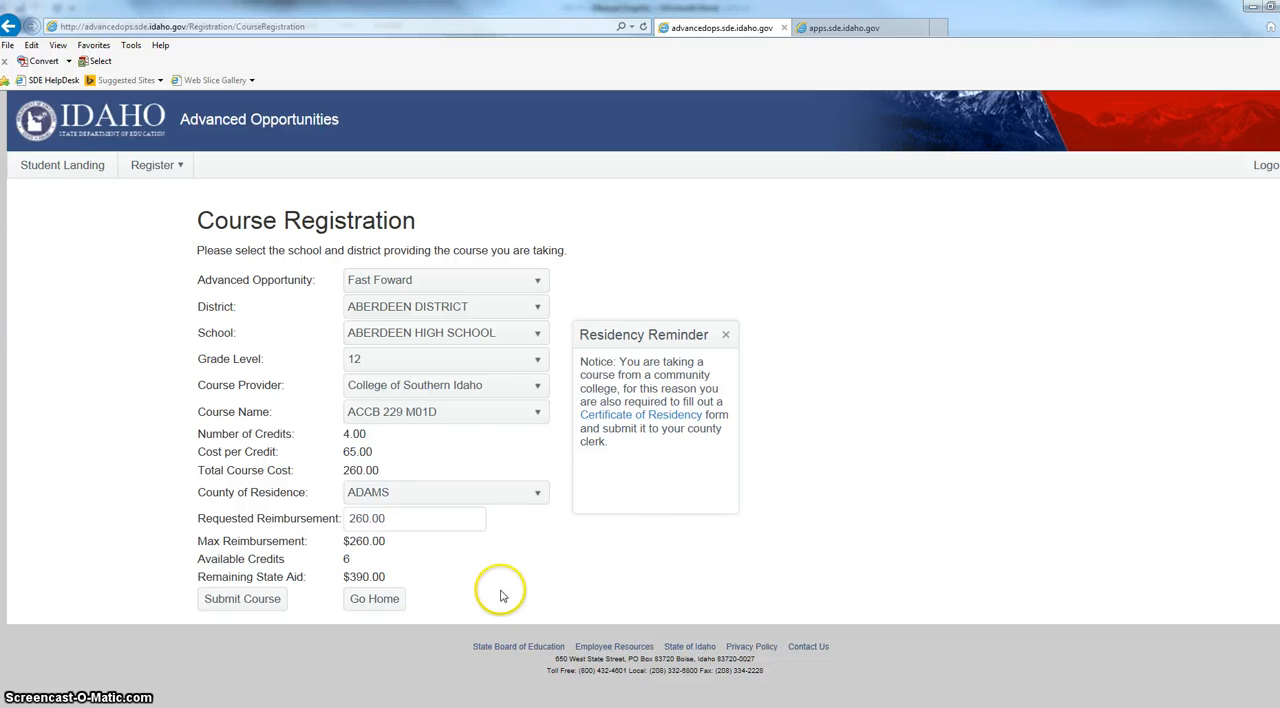
Set the requested reimbursement to 100 and submit the course registration.
click(413, 518)
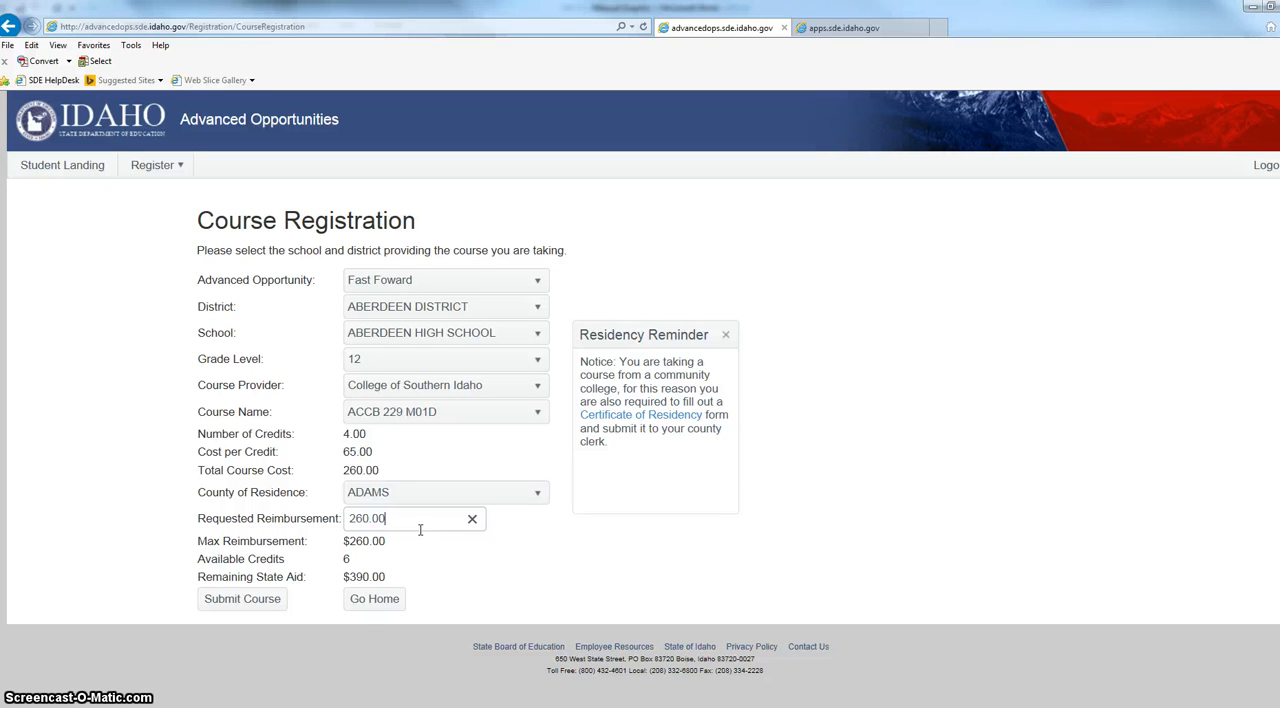
drag(420, 530, 312, 538)
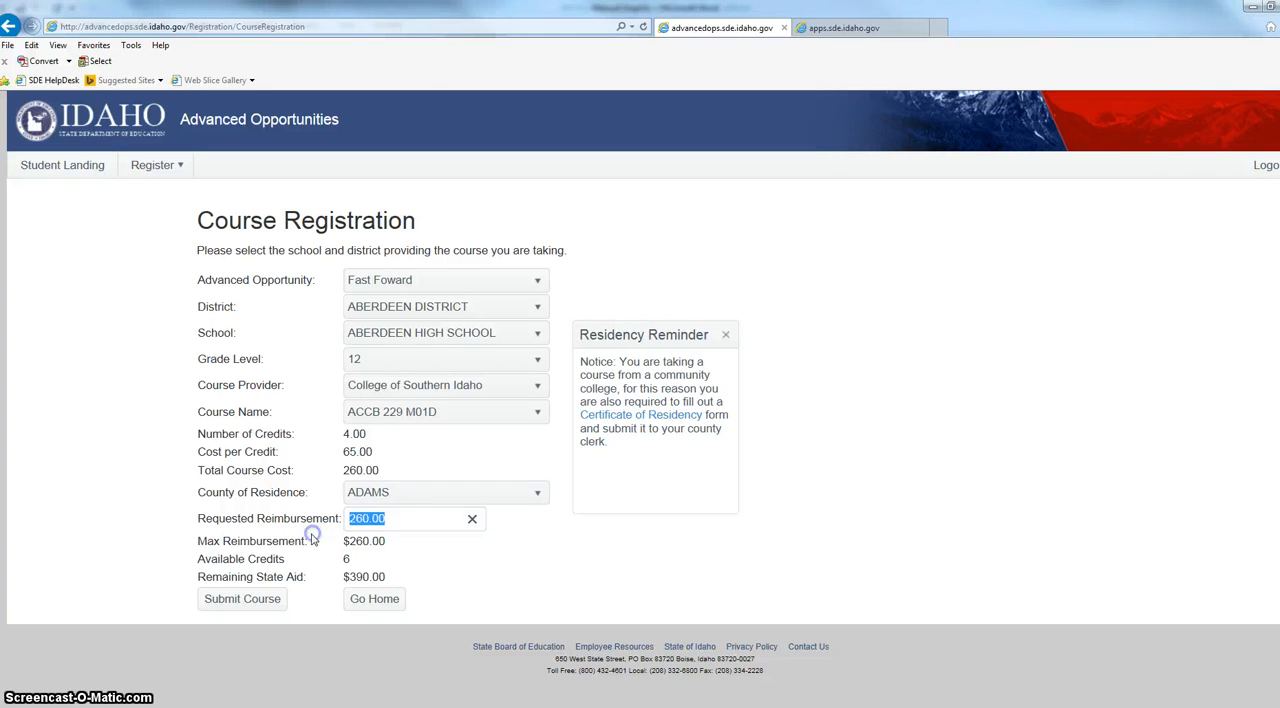
text(1)
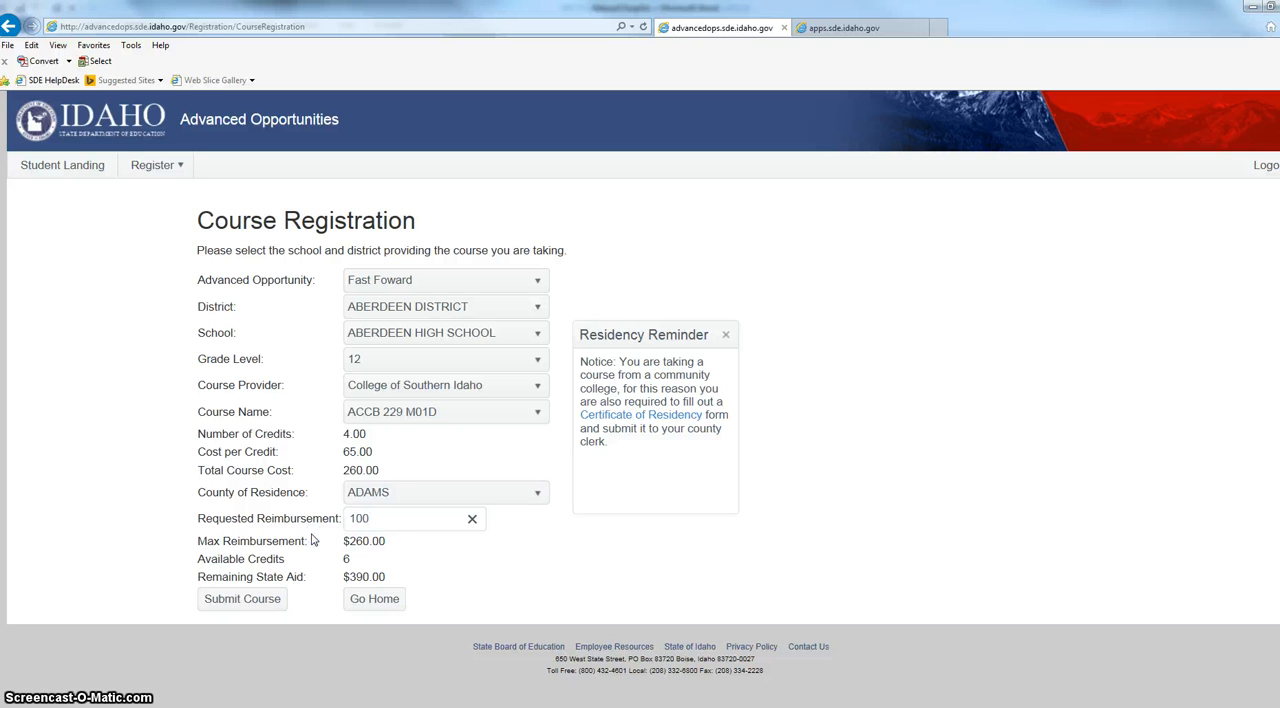
click(502, 549)
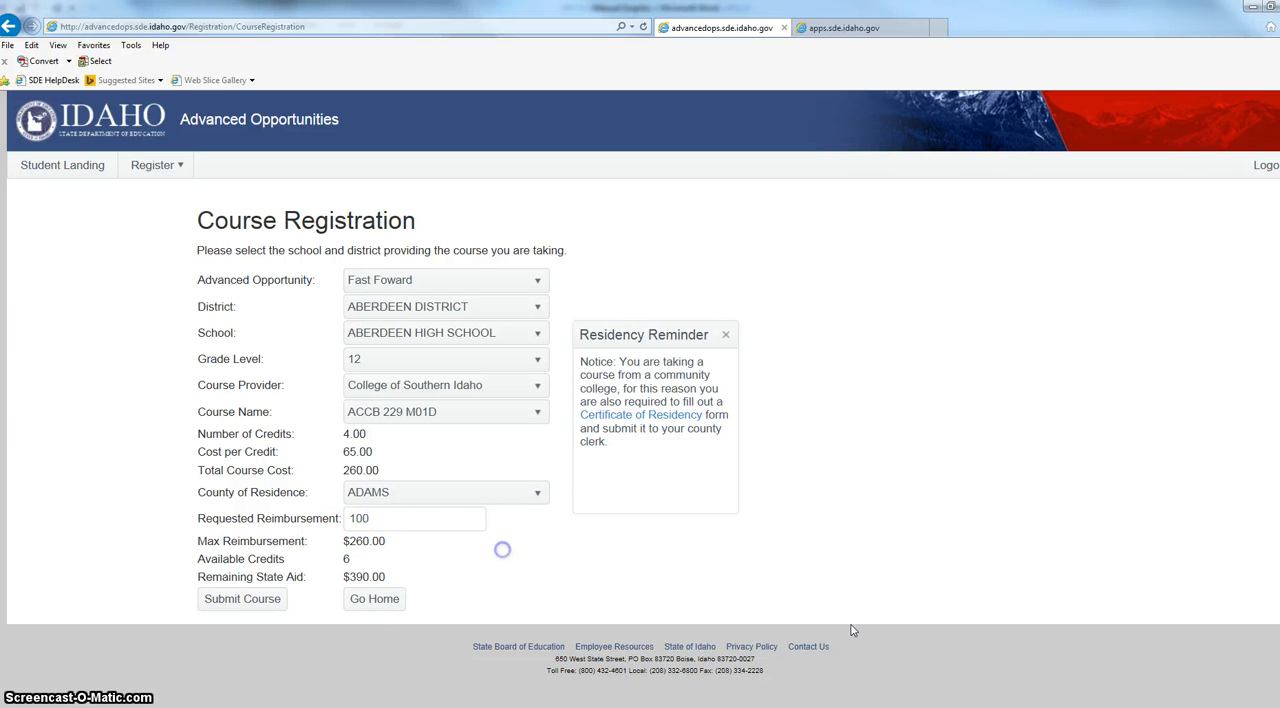
click(262, 600)
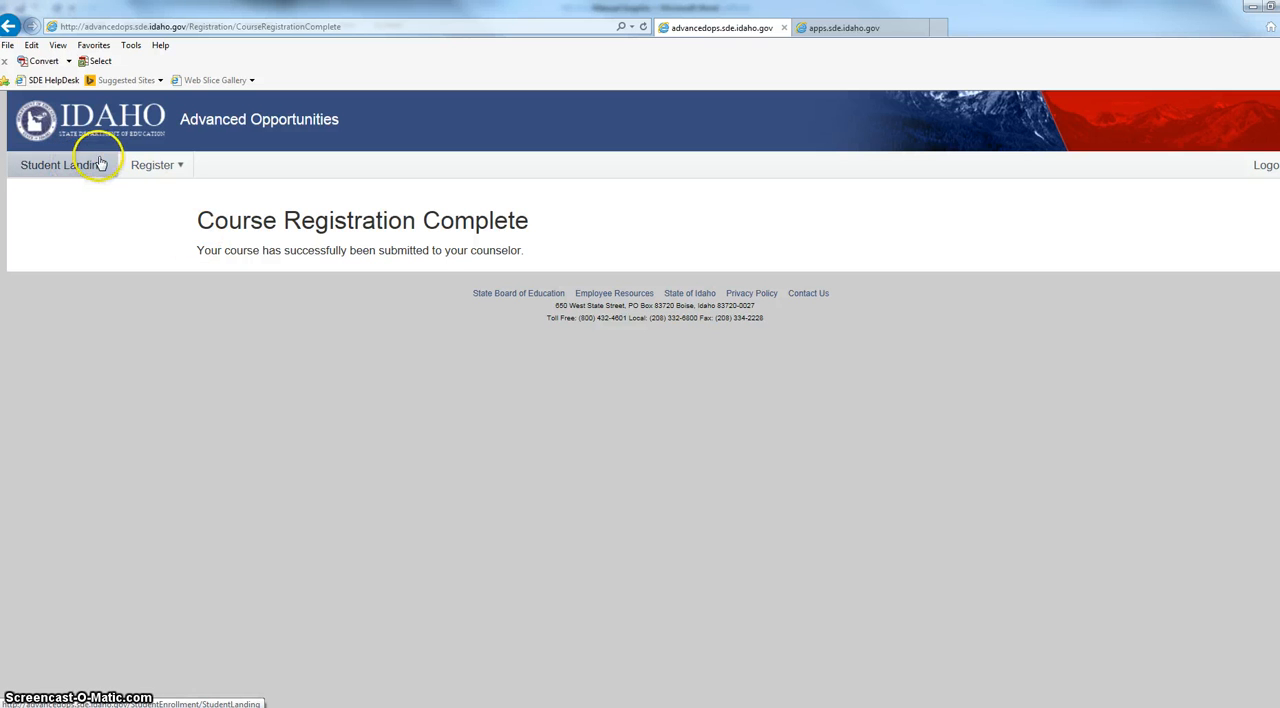
Switch to the administrator portal tab and open the district's Course Registration form.
click(883, 34)
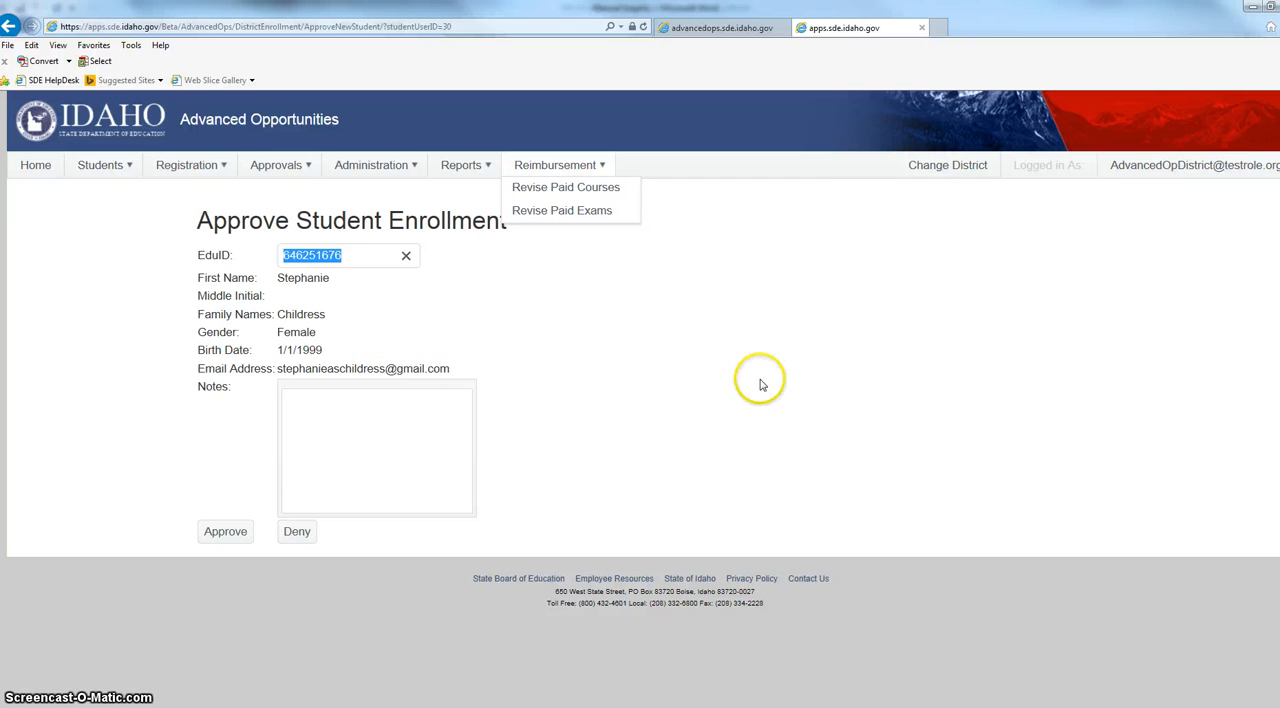
mouse_move(134, 186)
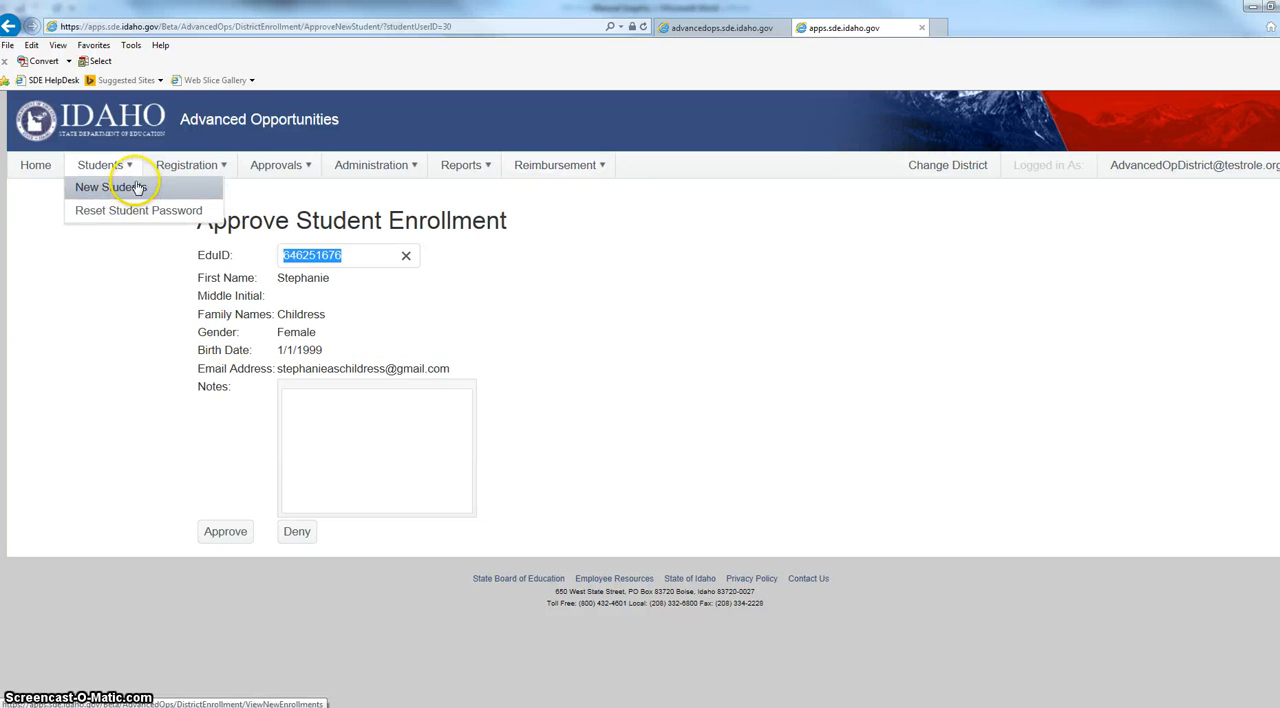
mouse_move(189, 165)
click(204, 188)
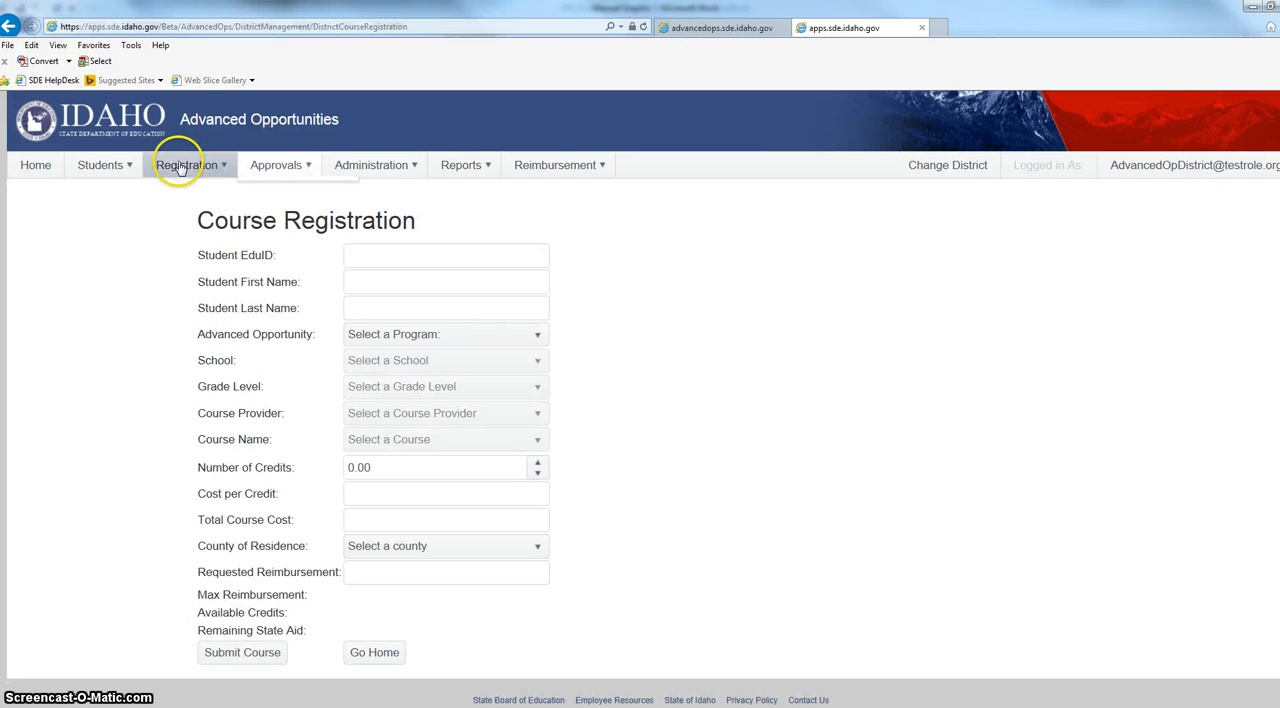
Open the list of courses awaiting approval and open the Algebra 1A submission.
mouse_move(282, 167)
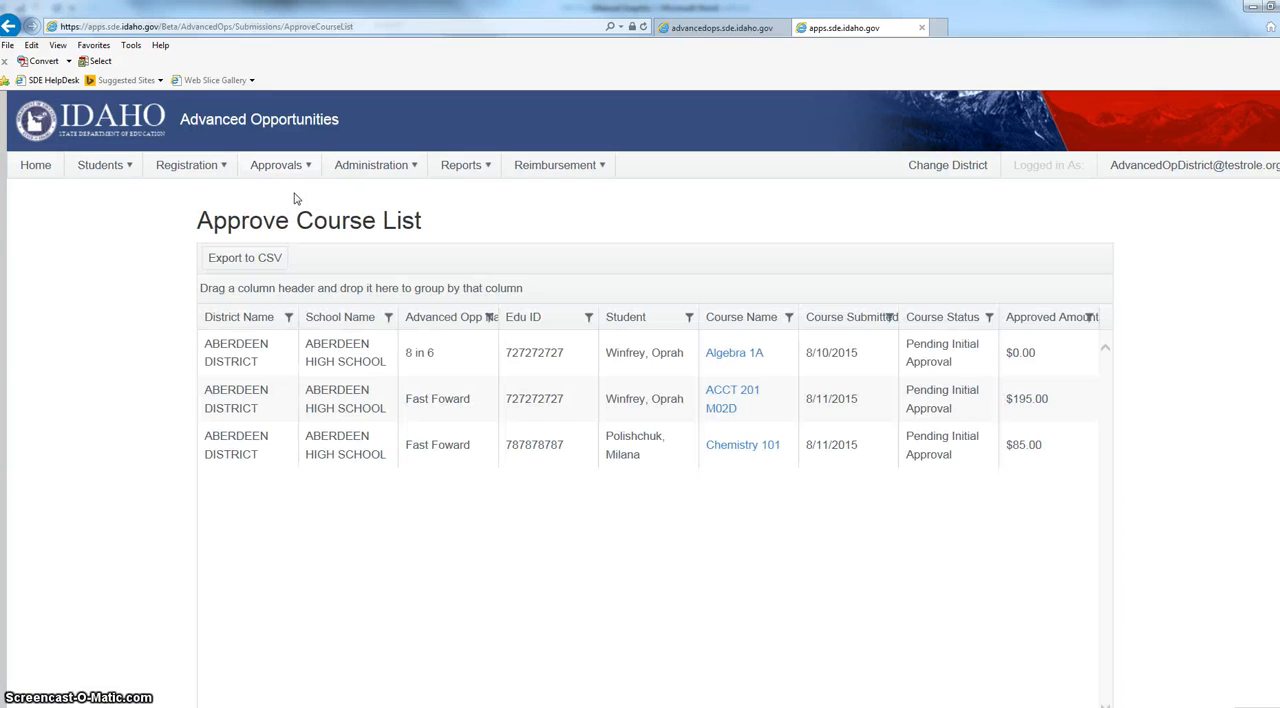
click(283, 258)
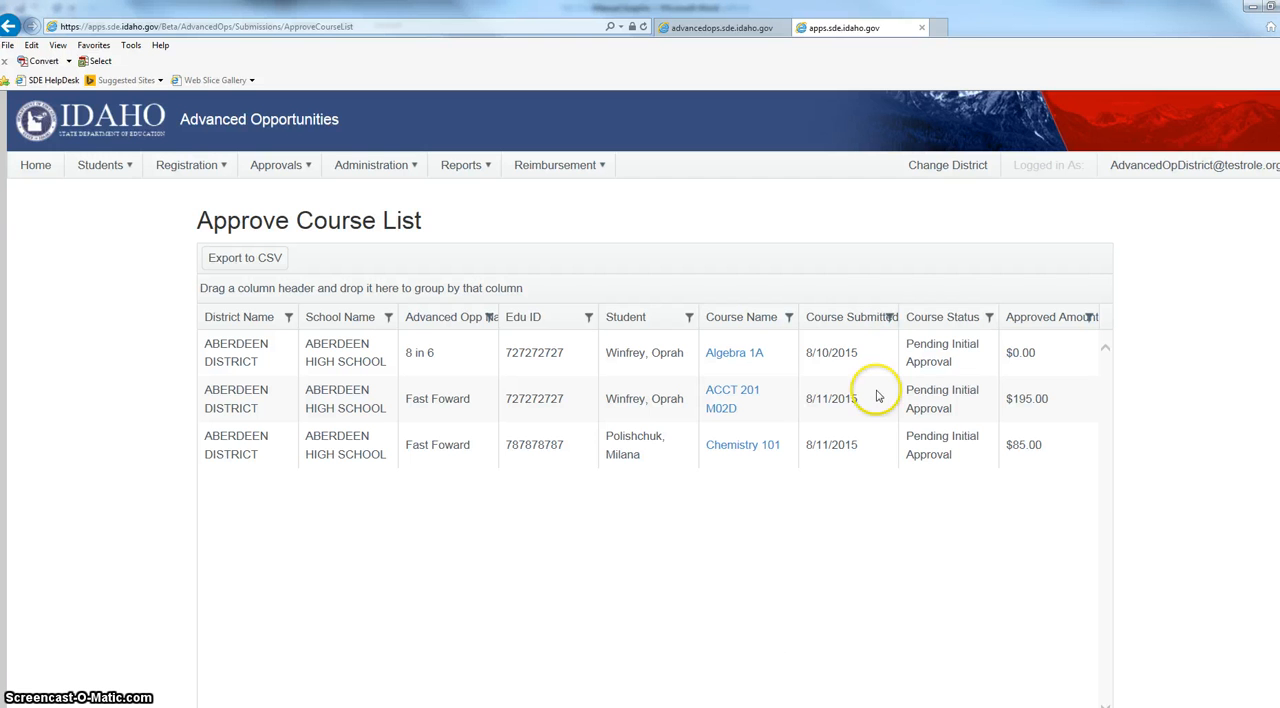
click(741, 356)
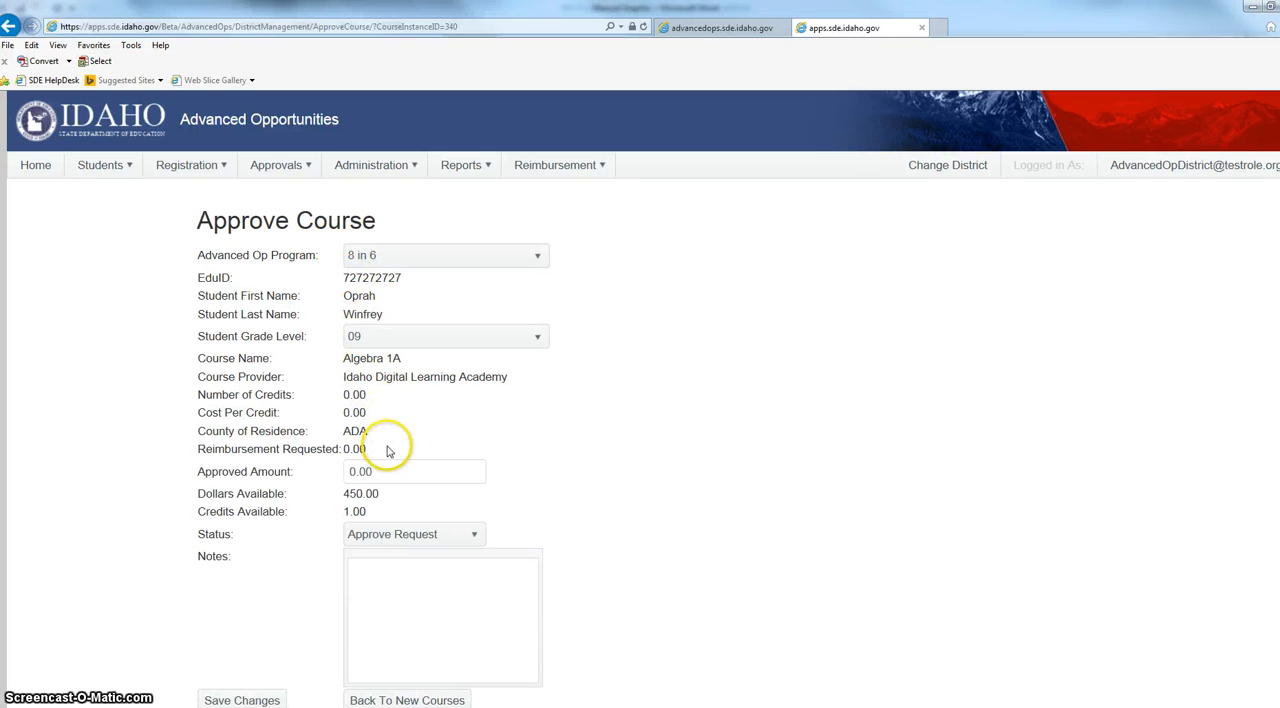
Review the Approve Course form for Algebra 1A, checking the program choices, grade level, status and notes fields.
click(422, 258)
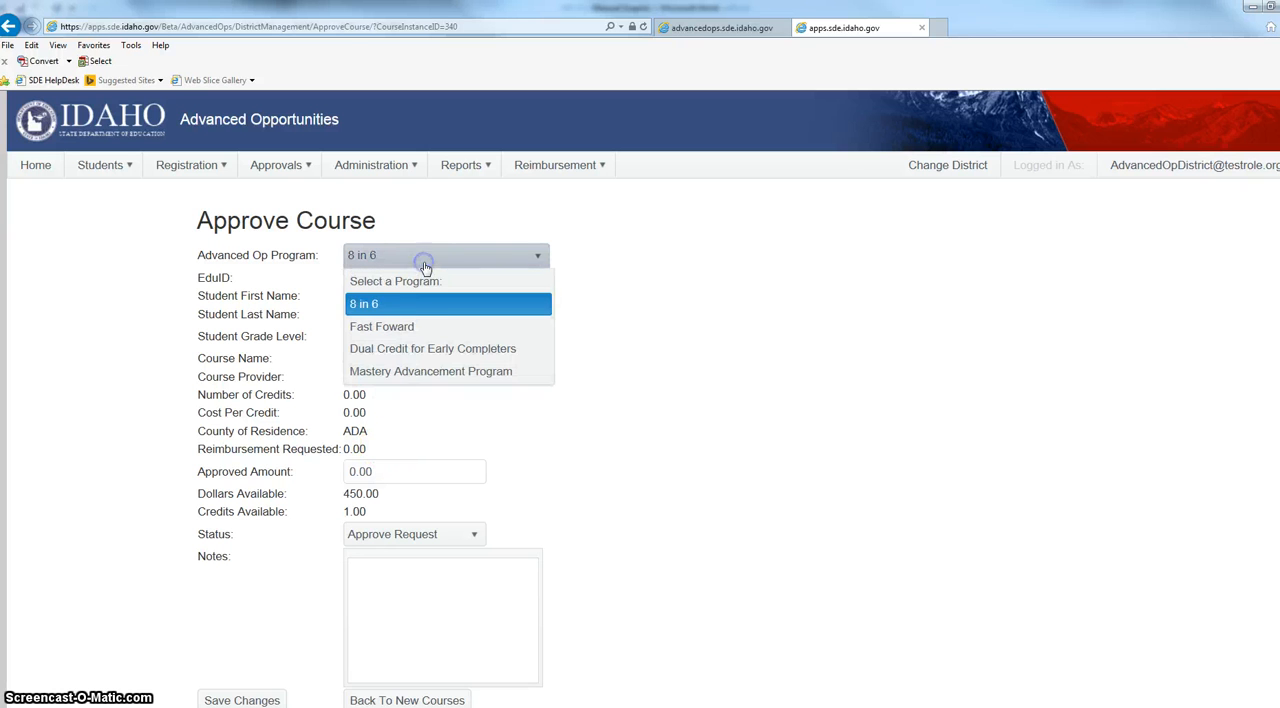
click(425, 303)
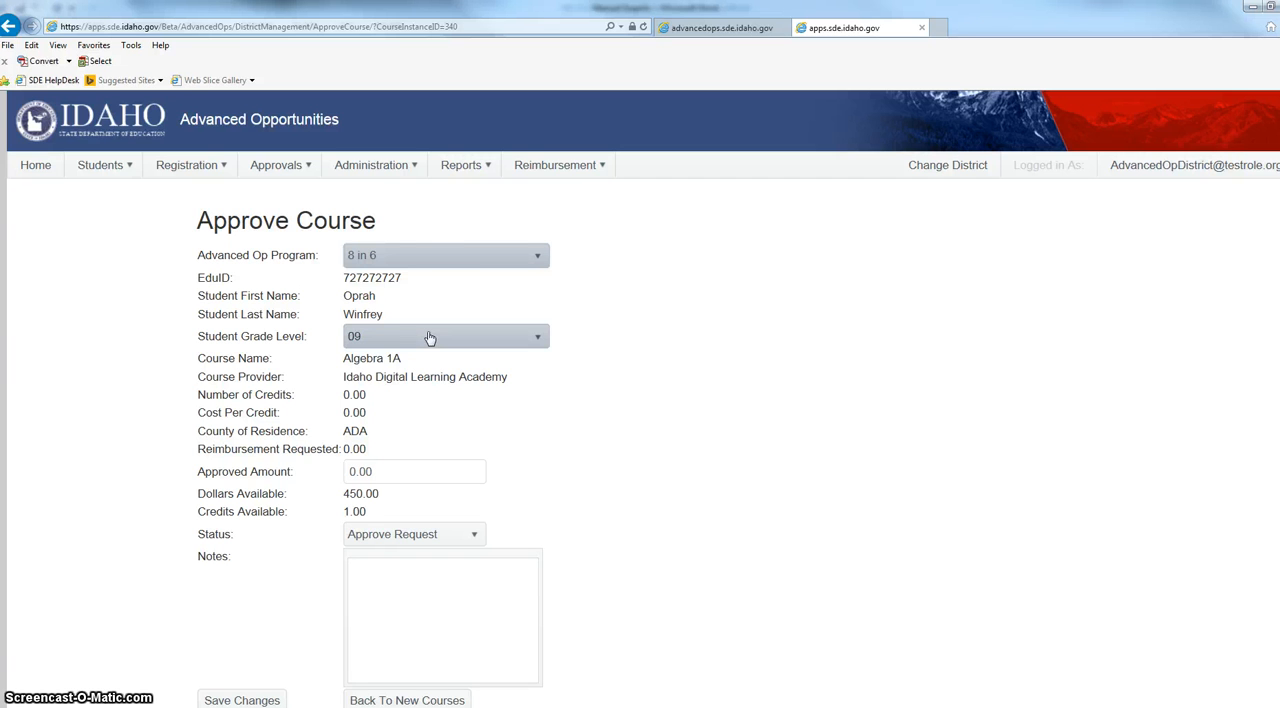
click(430, 340)
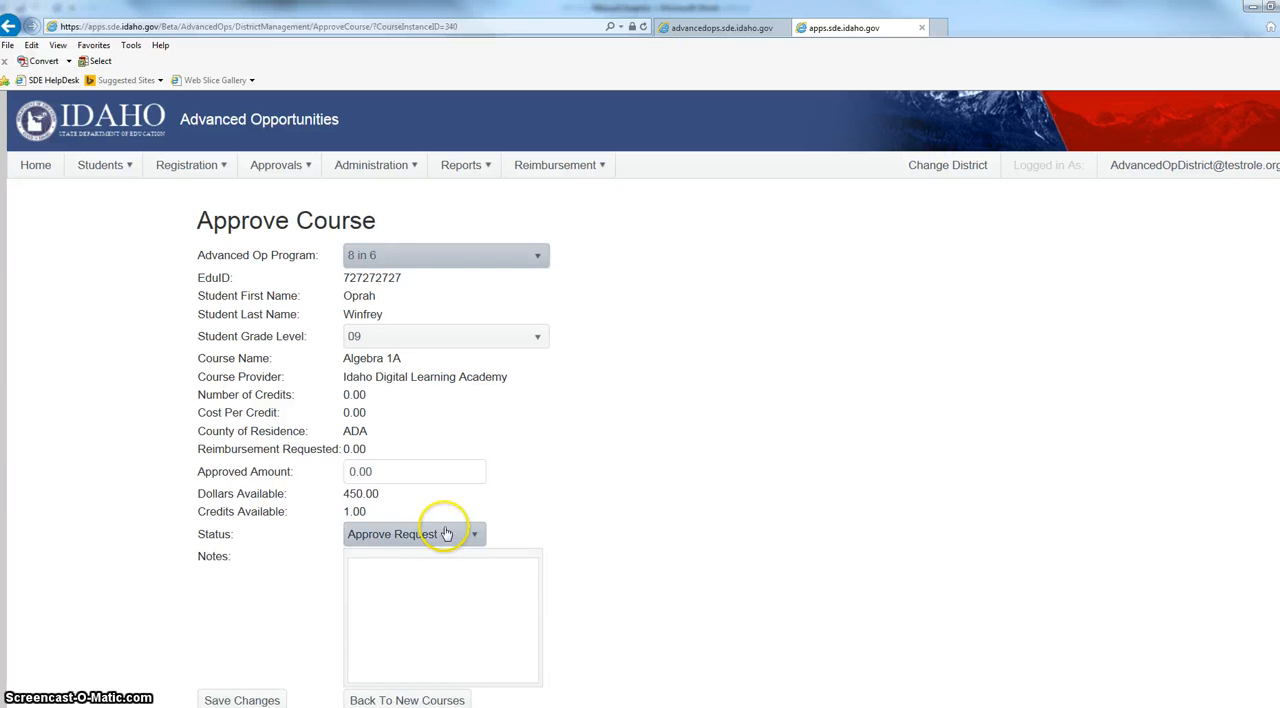
scroll(600, 510, down, 1)
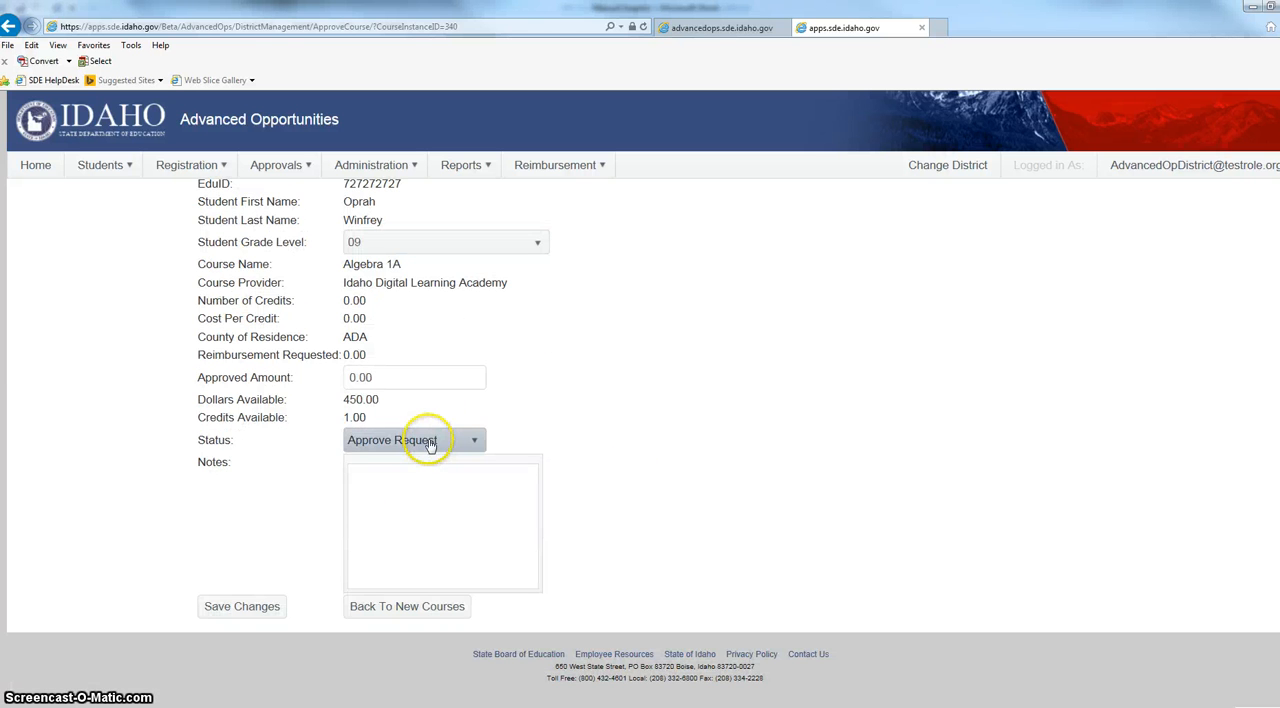
scroll(428, 445, up, 1)
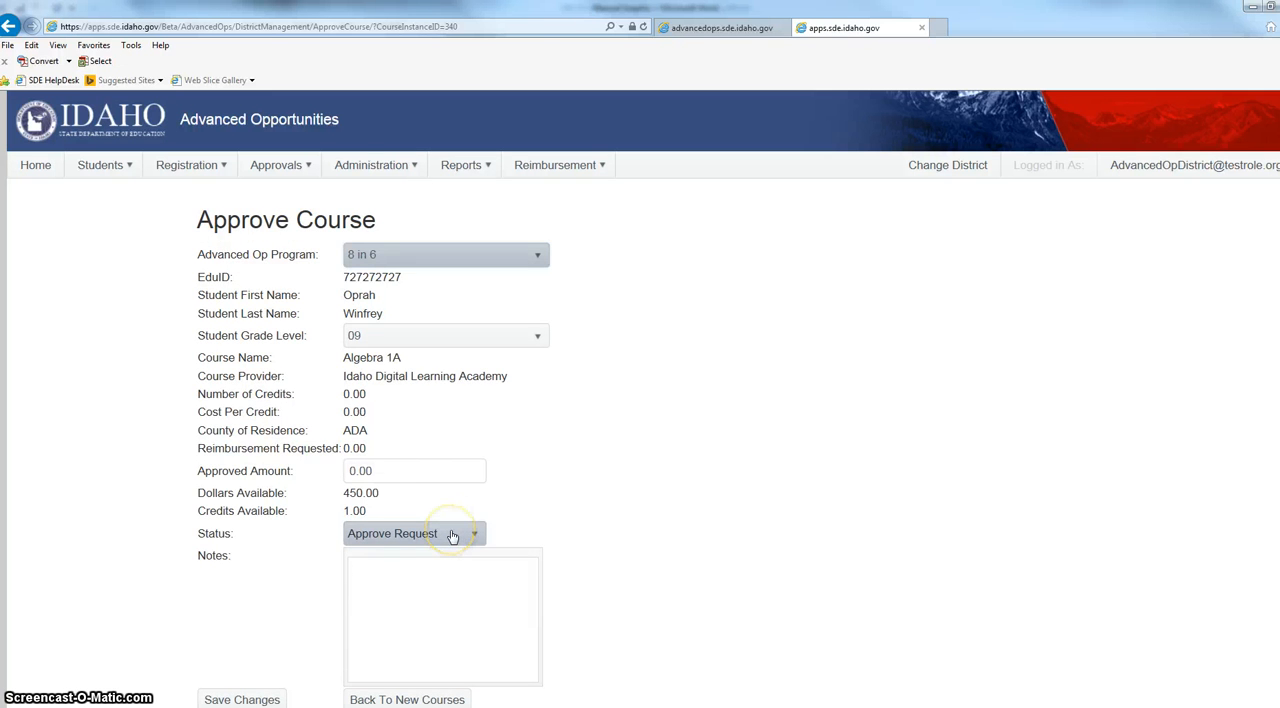
scroll(454, 533, down, 1)
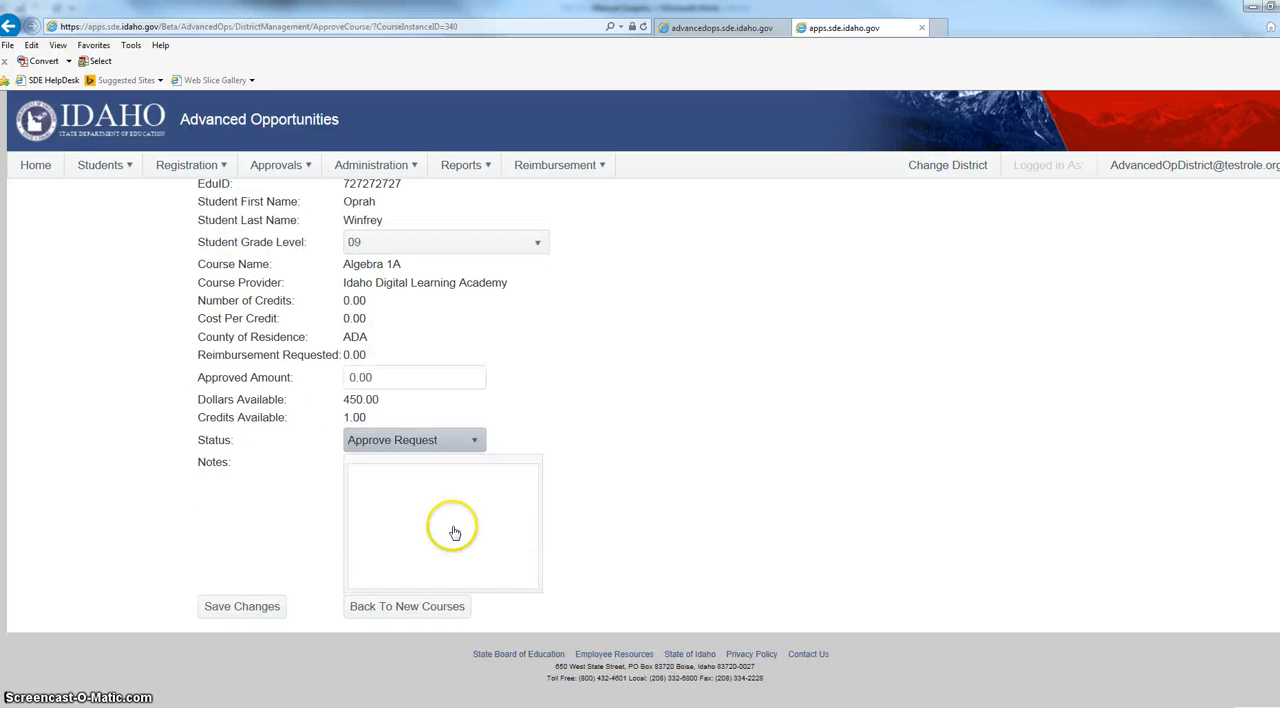
click(420, 493)
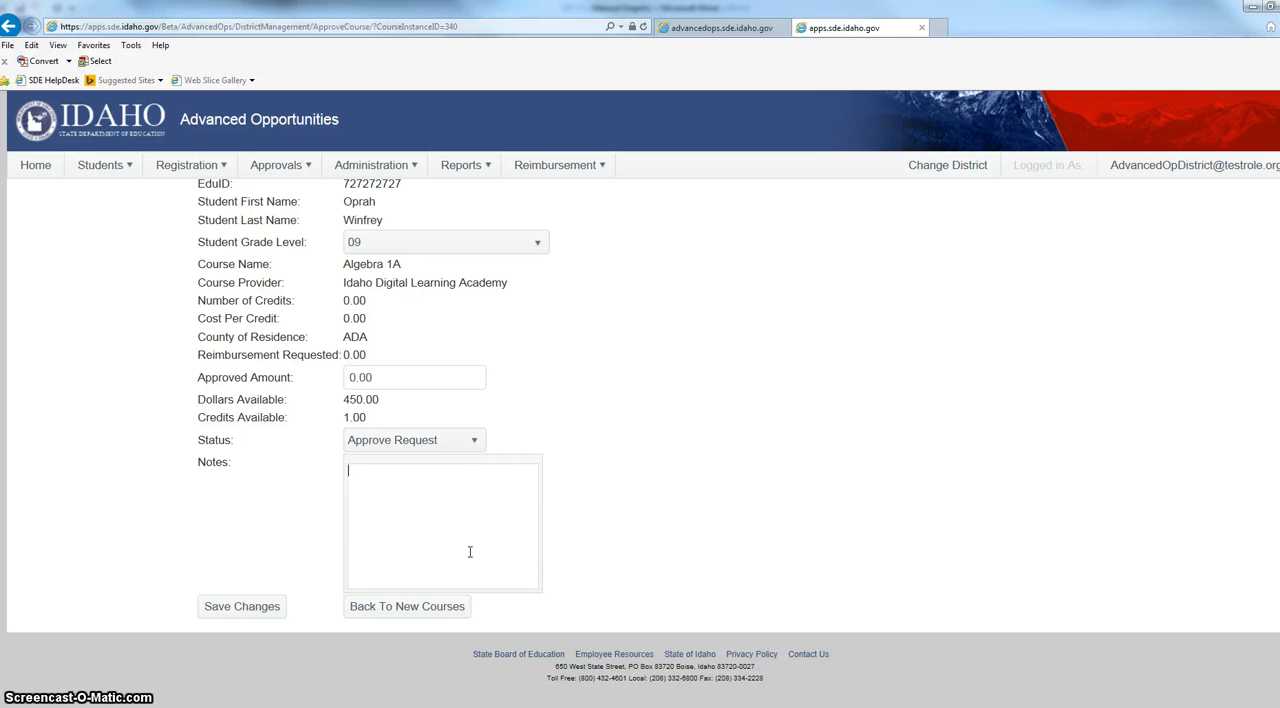
scroll(736, 381, up, 1)
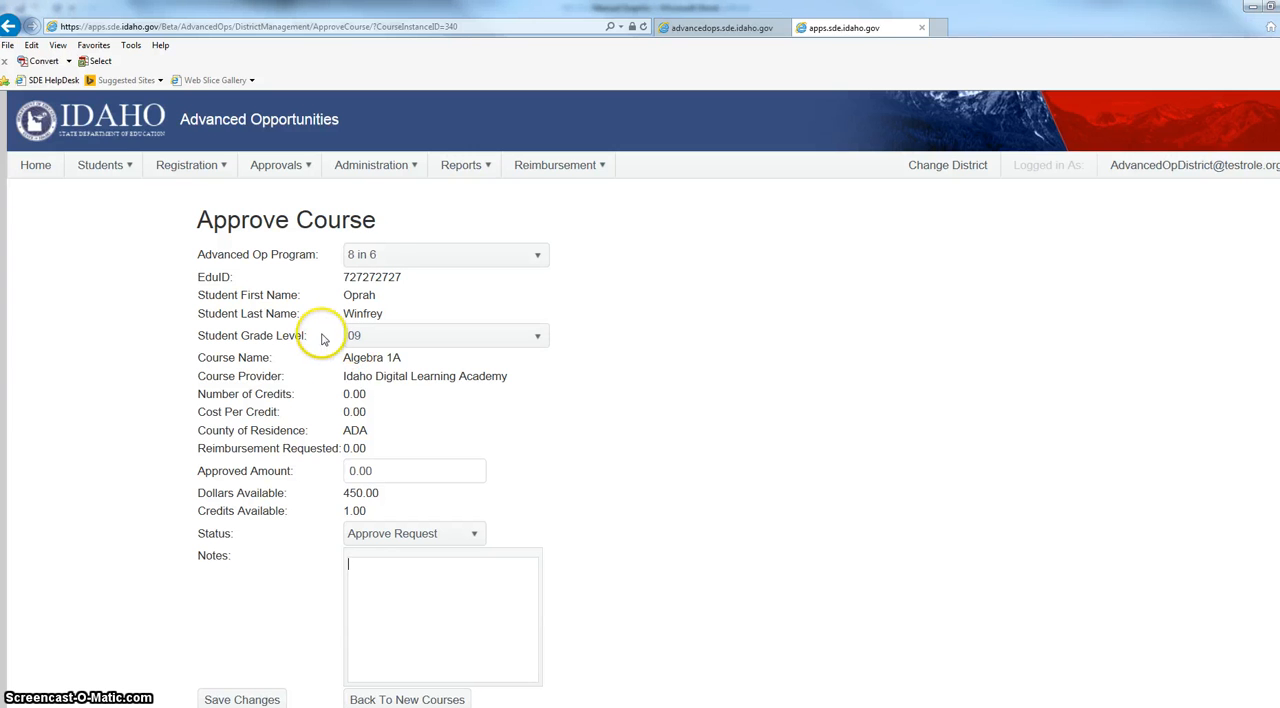
Open the report of courses waiting for SDE submission and open the English course entry for modification.
click(512, 166)
click(484, 172)
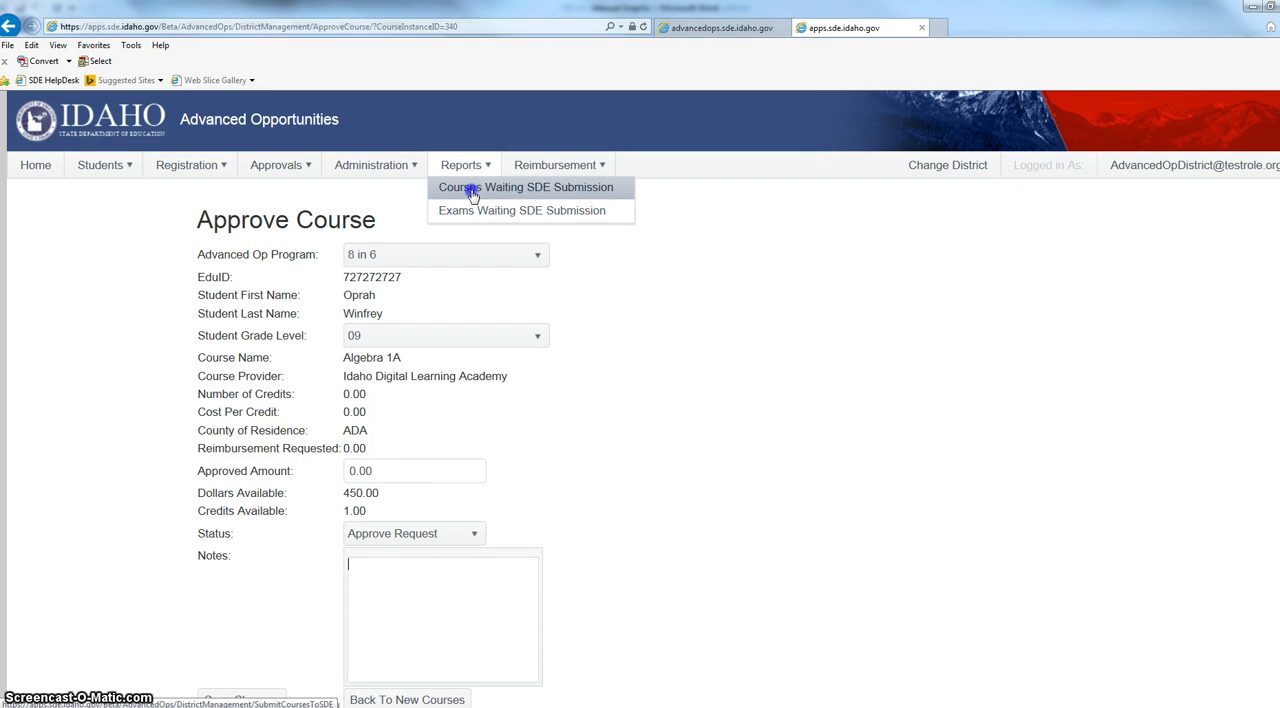
click(472, 193)
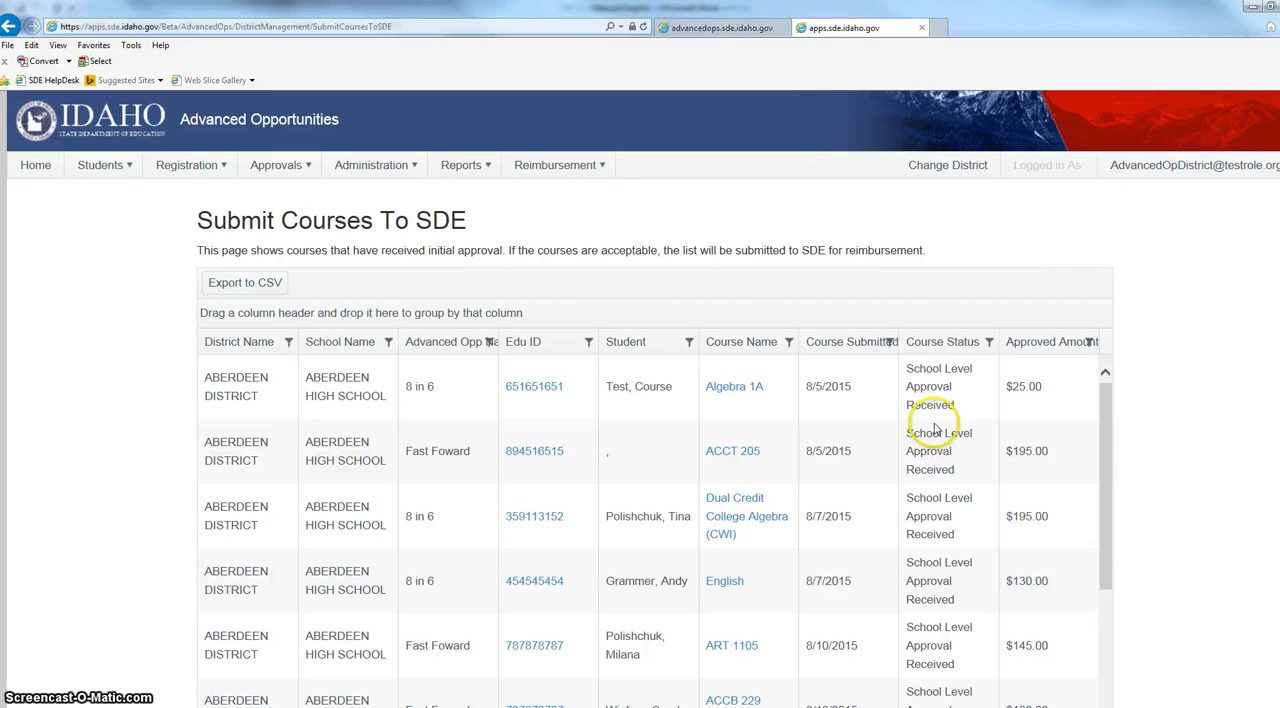
scroll(957, 404, down, 3)
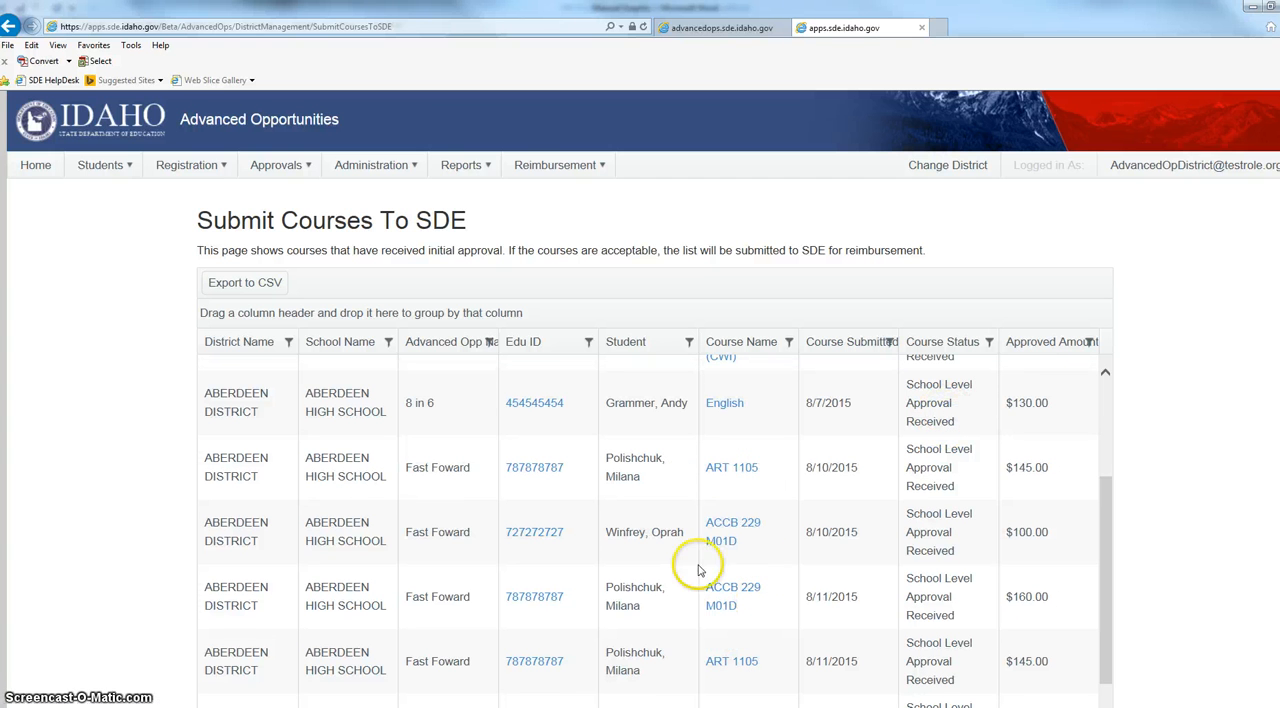
click(724, 406)
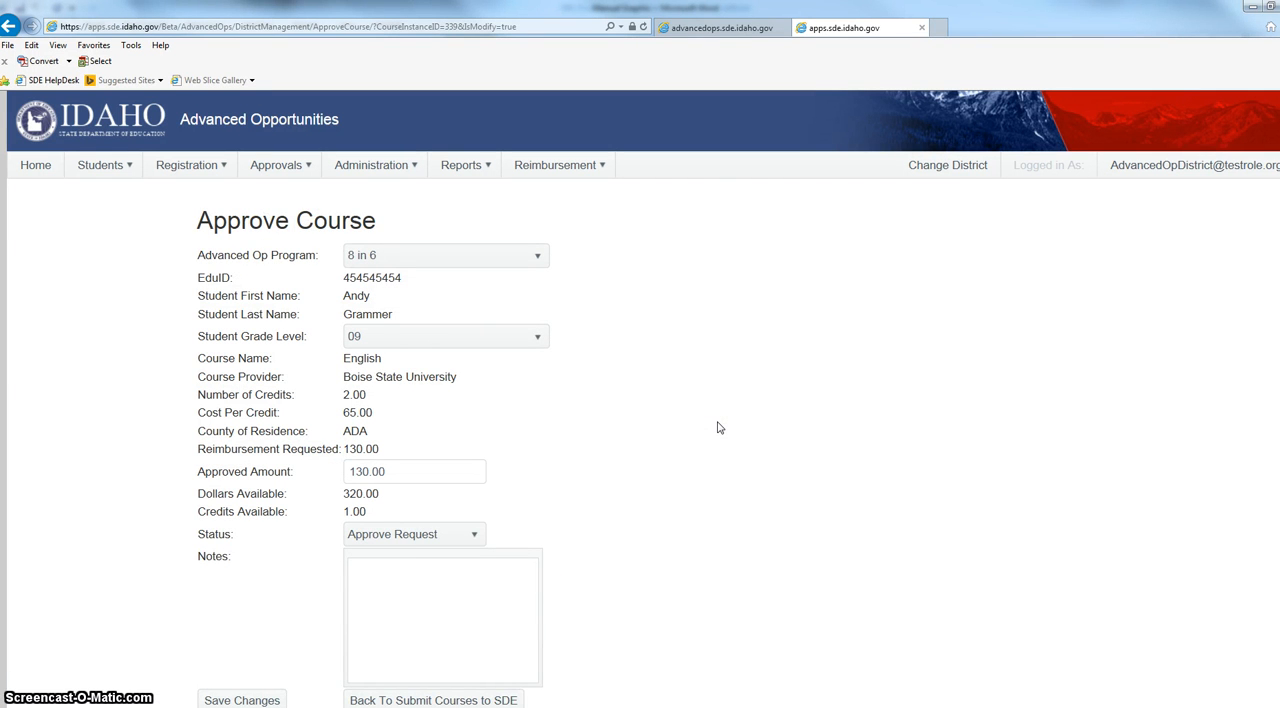
Set the English course's status to Deny Request, add the note "Dropped the course" and save the changes.
scroll(717, 425, down, 1)
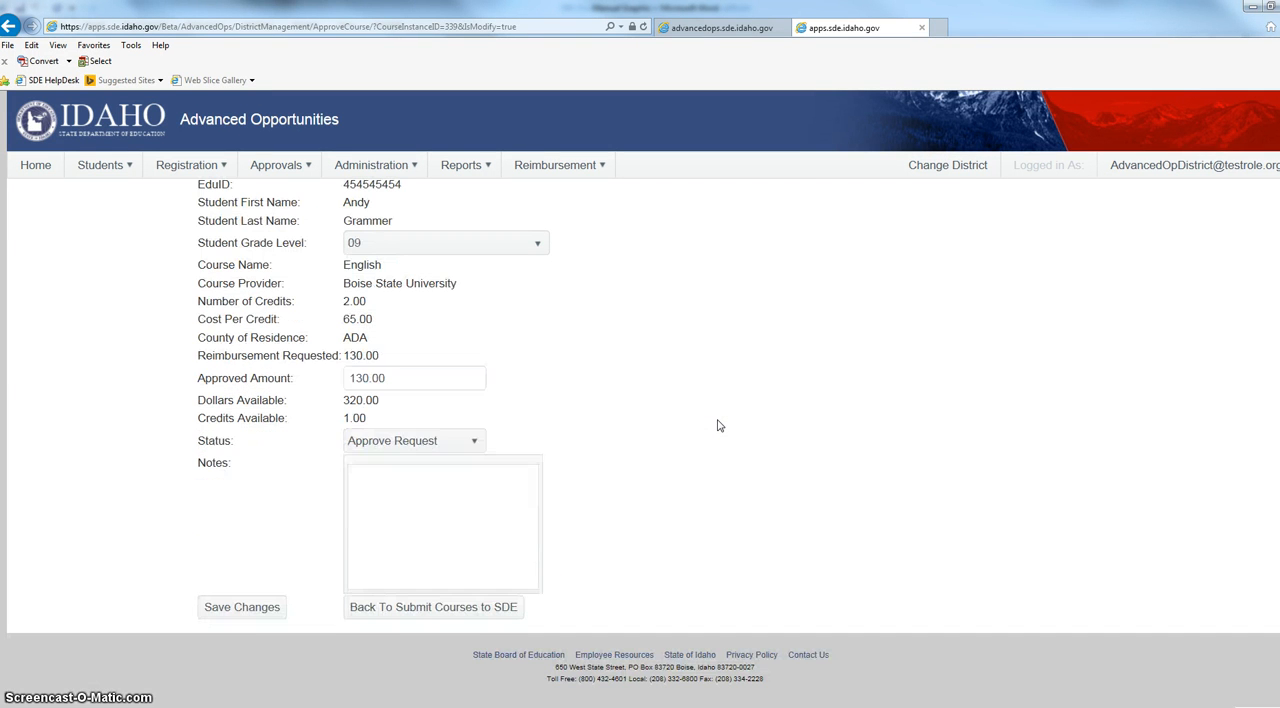
click(391, 440)
click(386, 488)
click(395, 487)
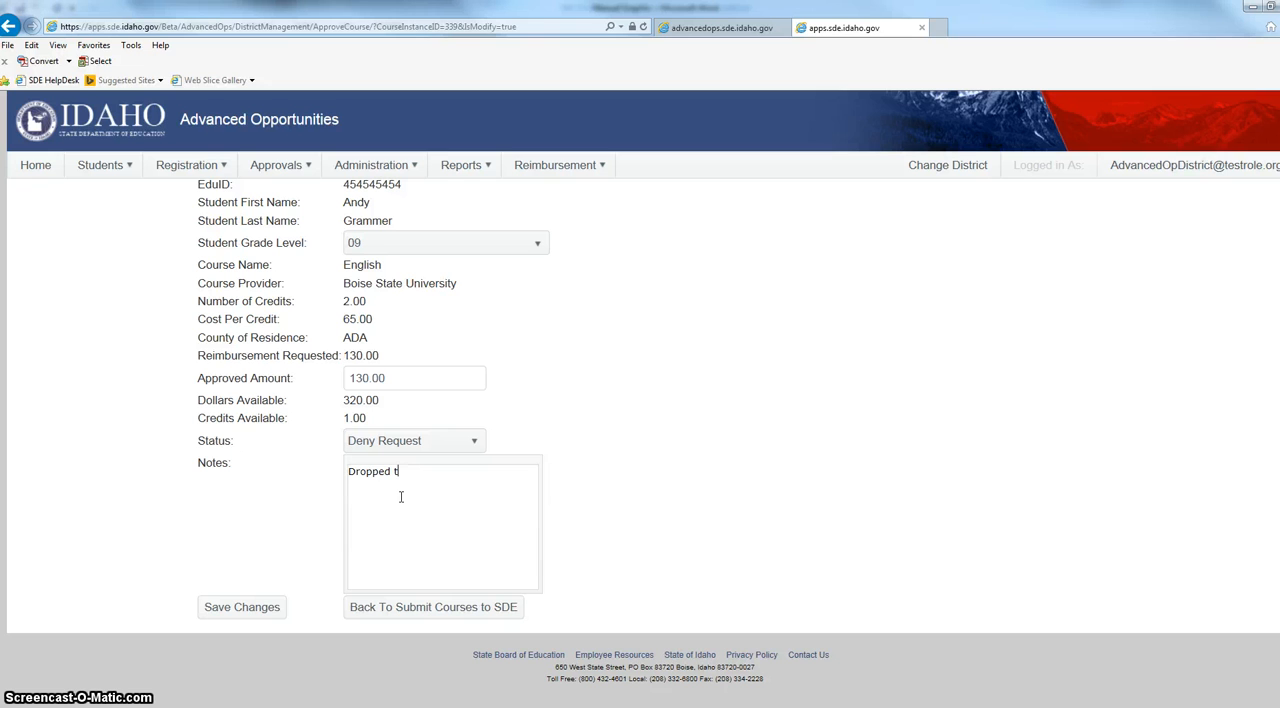
text(Dropped the course)
click(268, 613)
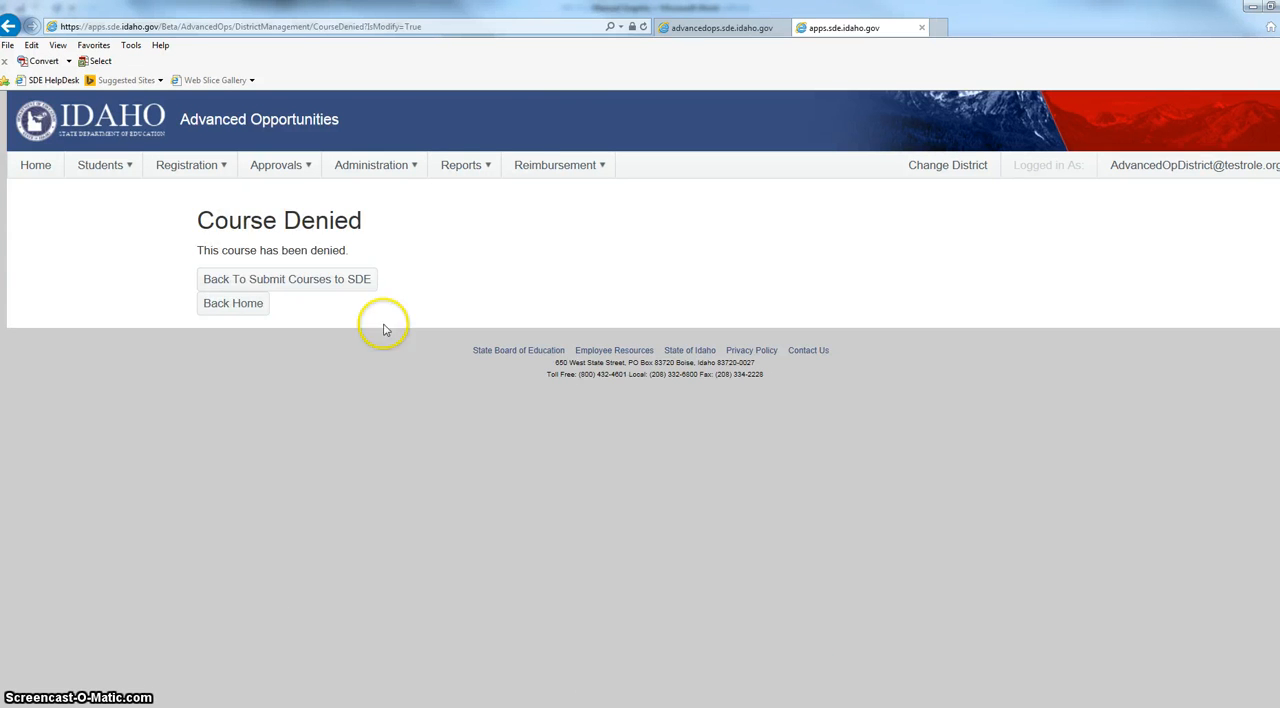
click(462, 165)
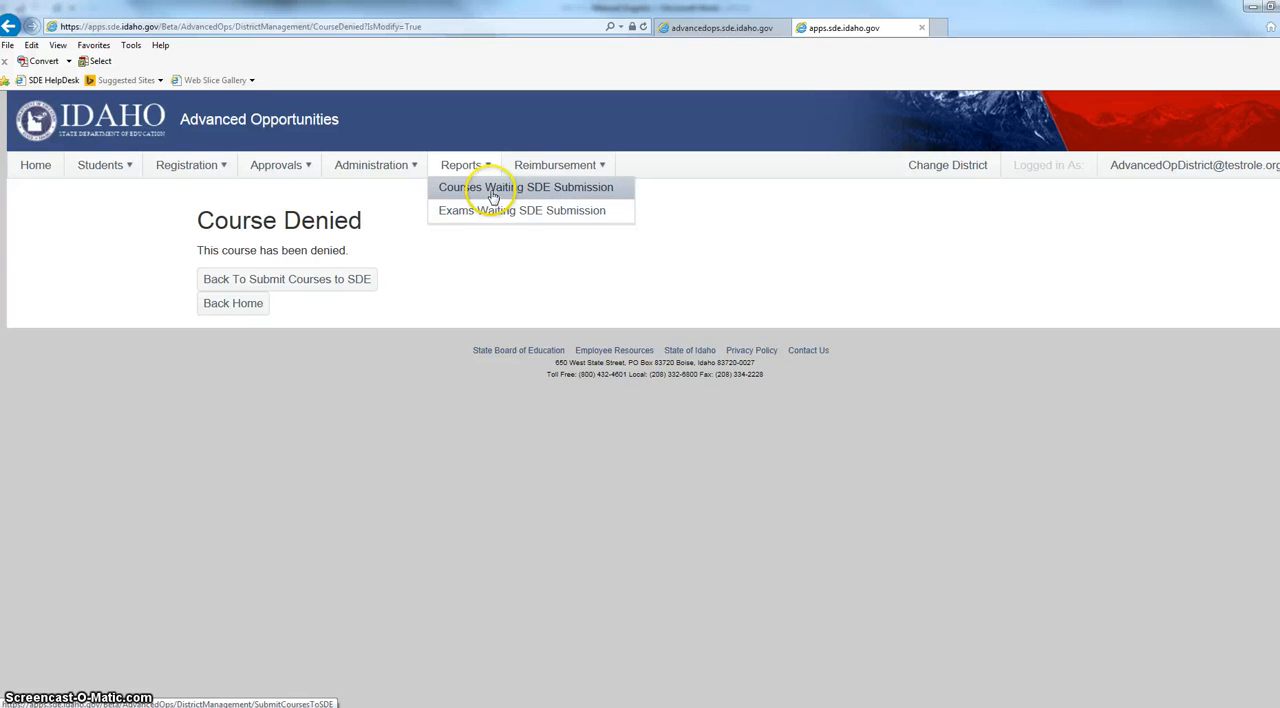
click(478, 304)
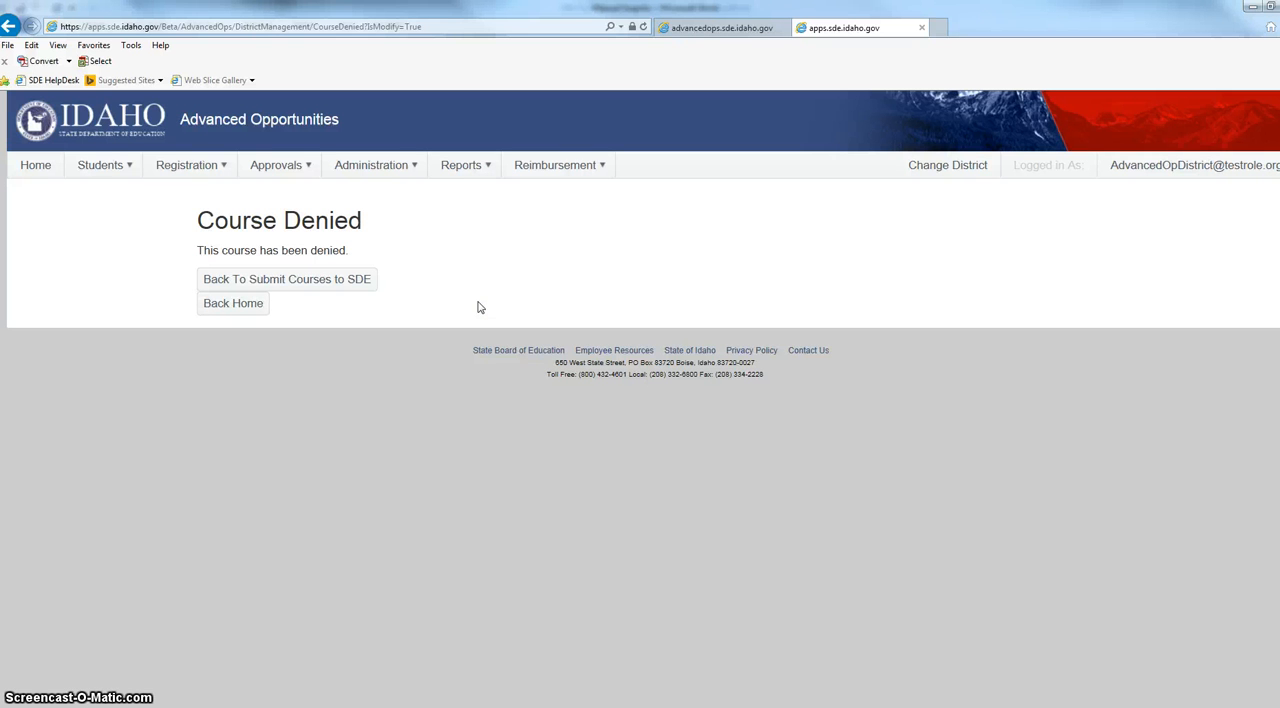
click(478, 265)
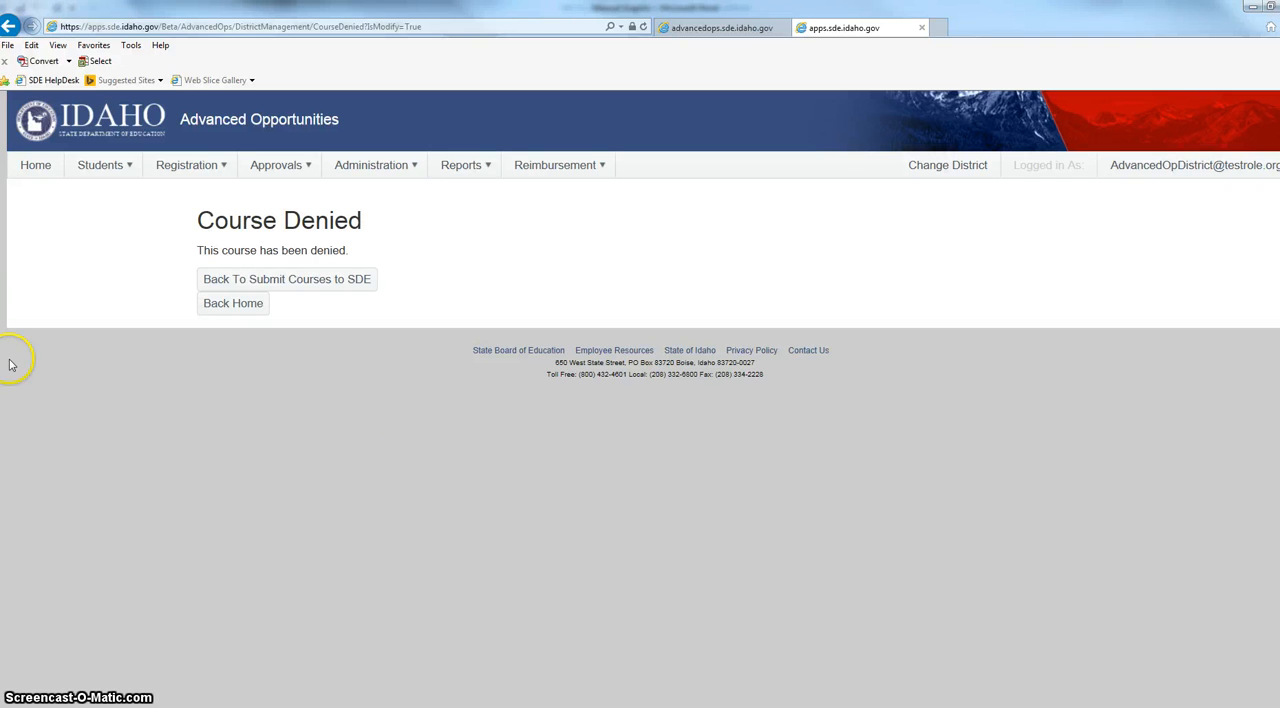
Open the district's Course Registration form and fill in the student's EduID, first name and last name.
click(204, 168)
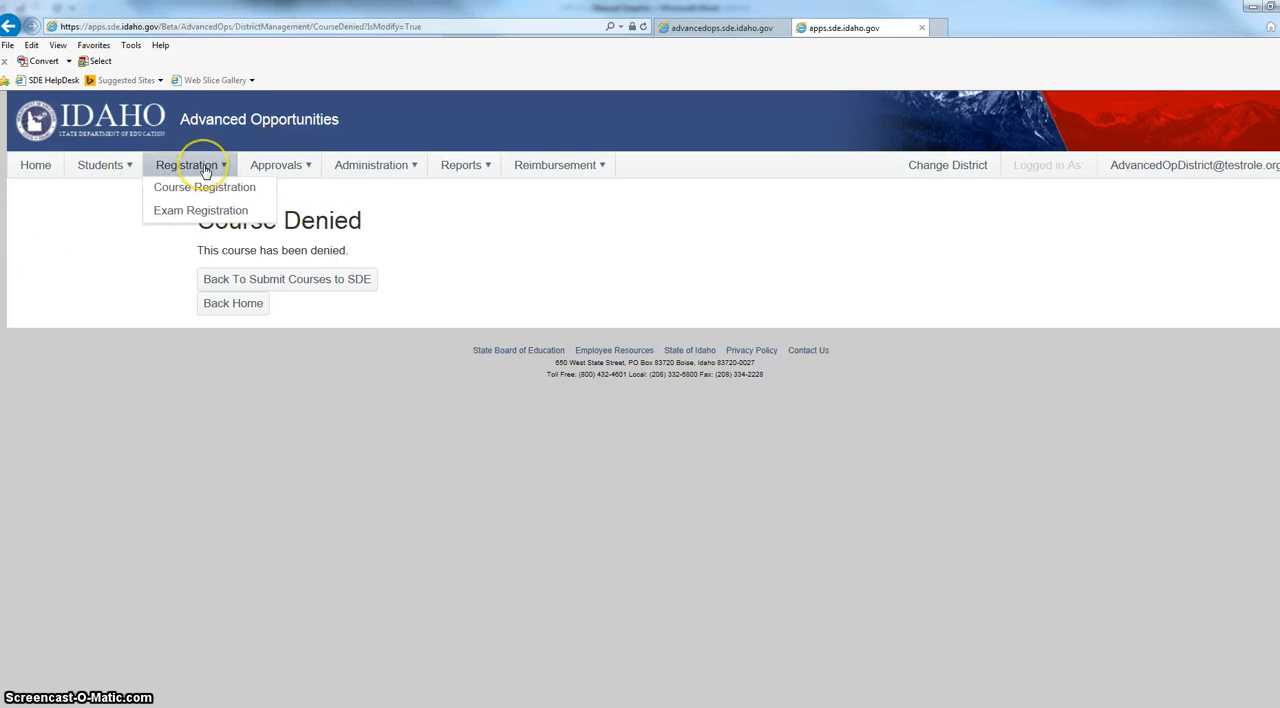
click(198, 190)
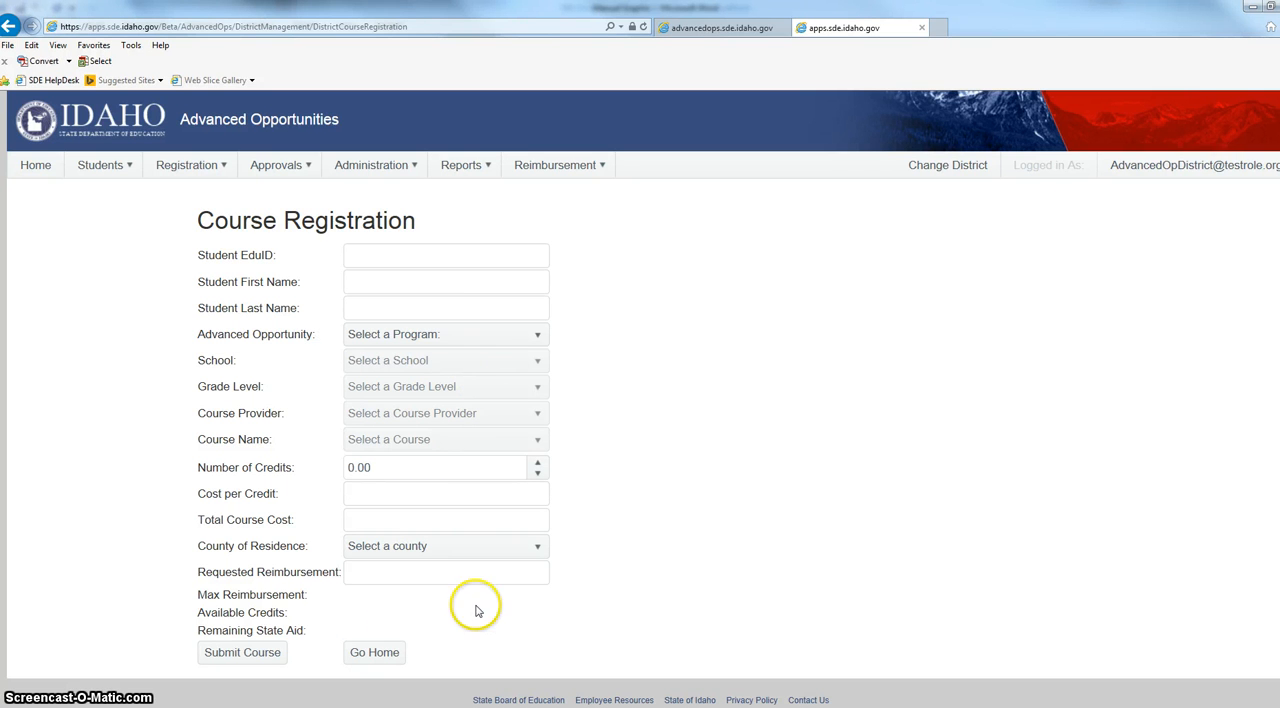
click(409, 262)
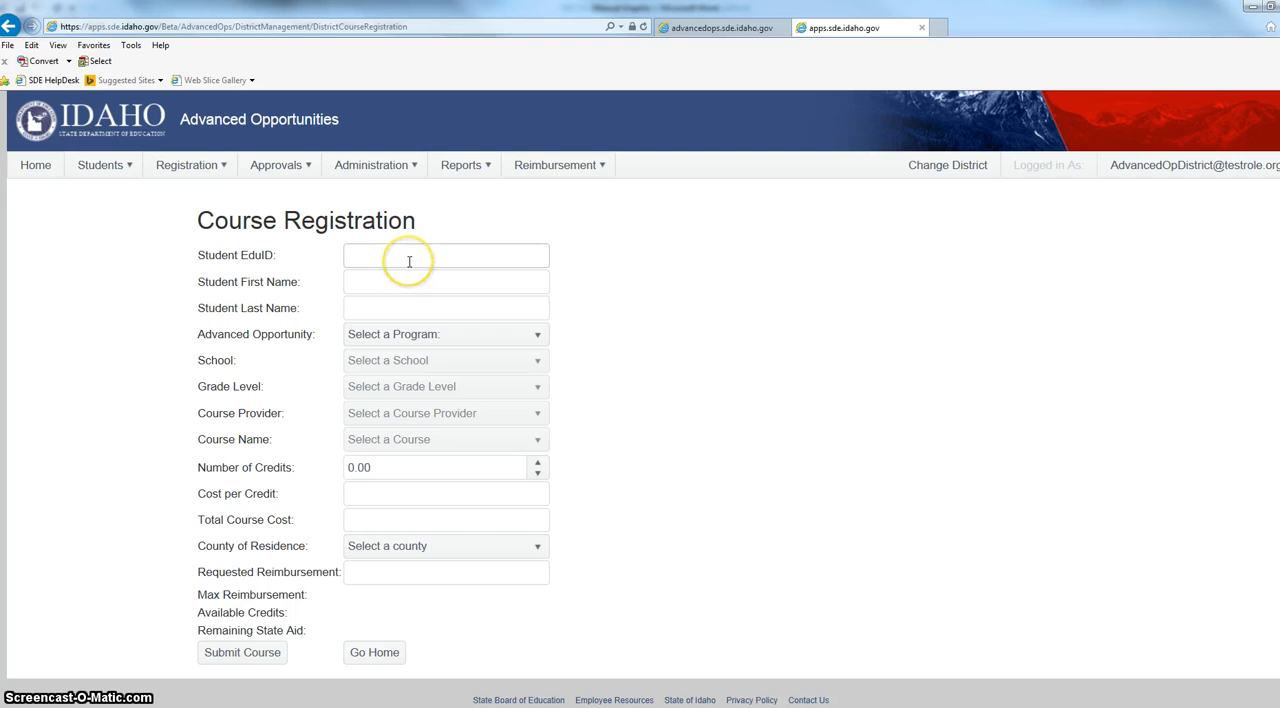
click(401, 263)
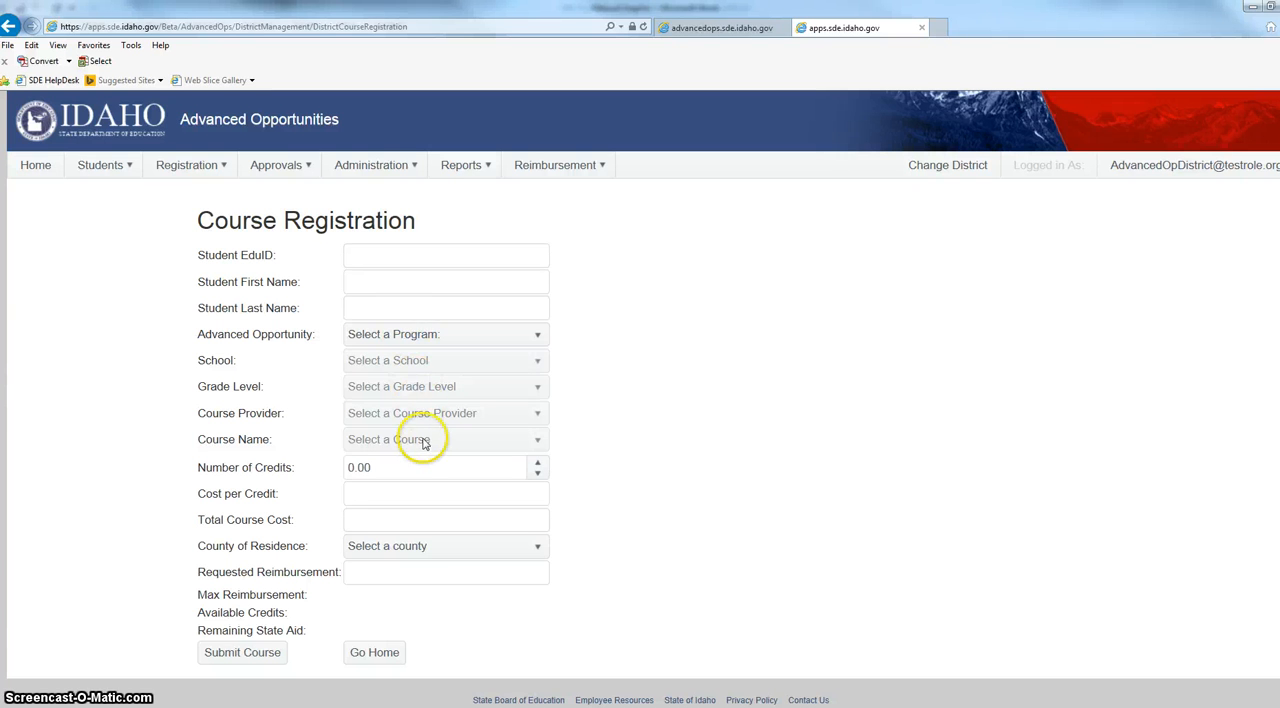
click(397, 256)
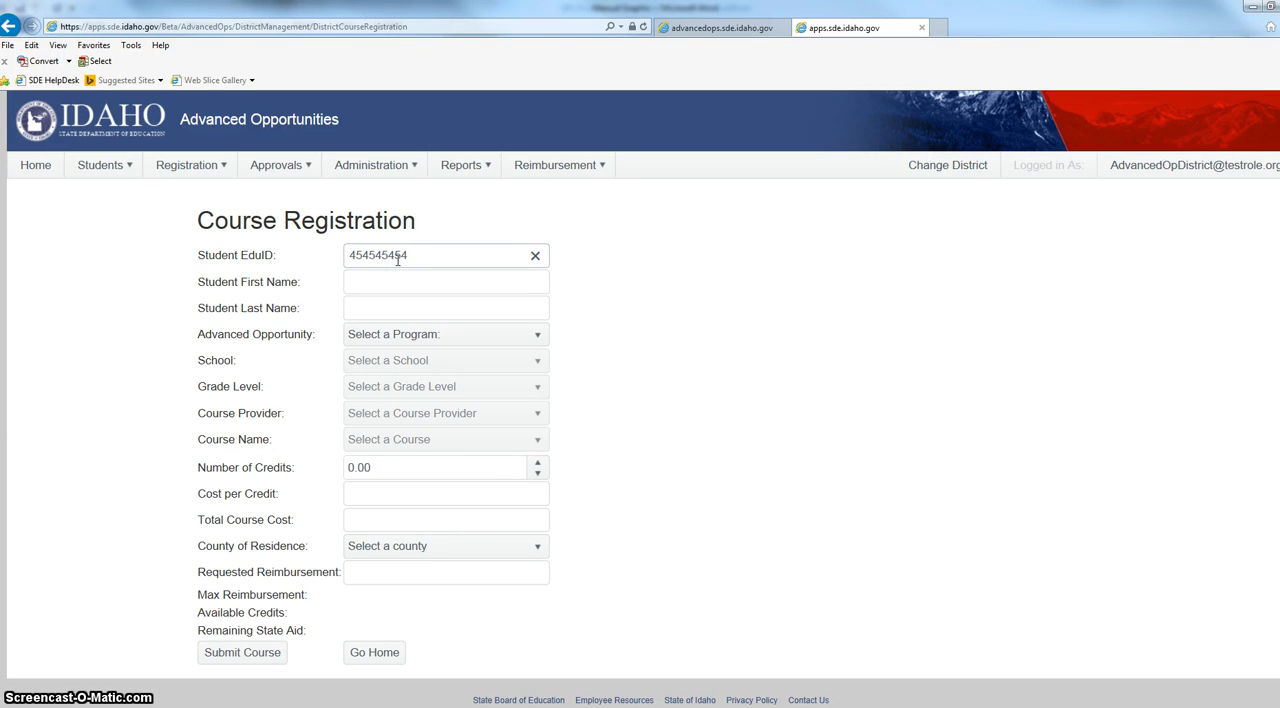
click(522, 300)
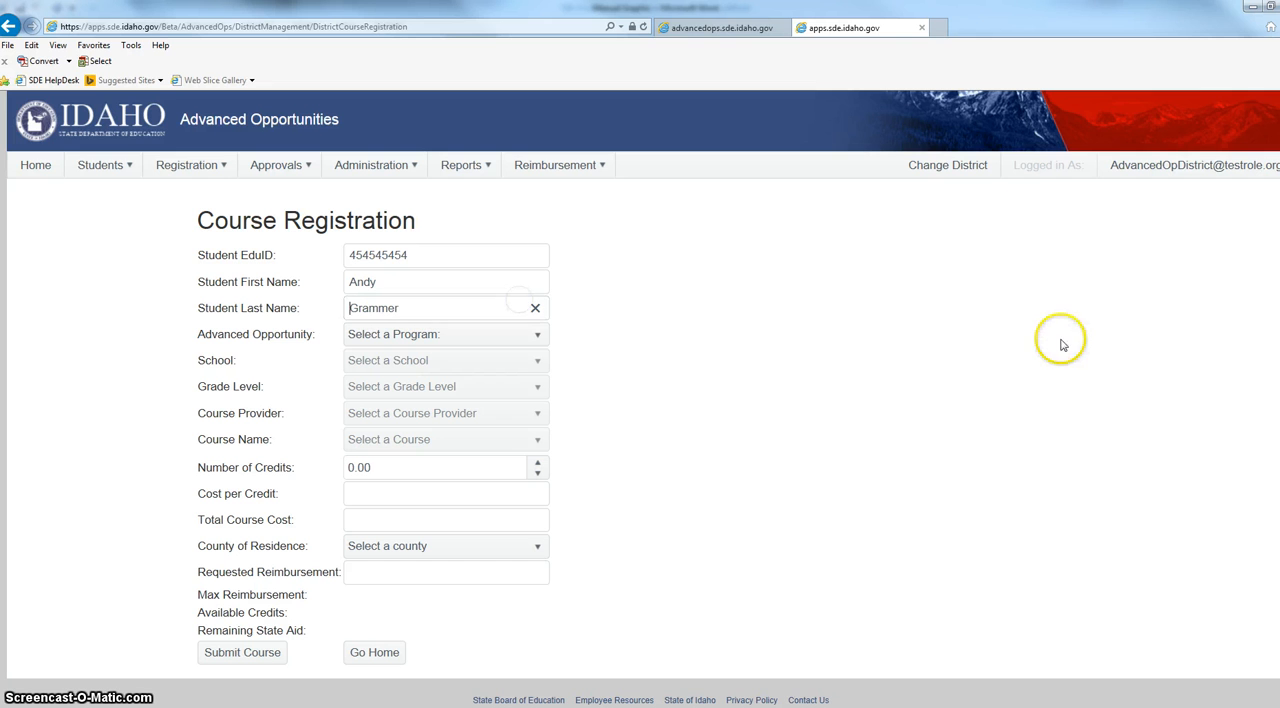
Set the program to Fast Foward, the school to ABERDEEN HIGH SCHOOL and the grade level to 10.
click(530, 337)
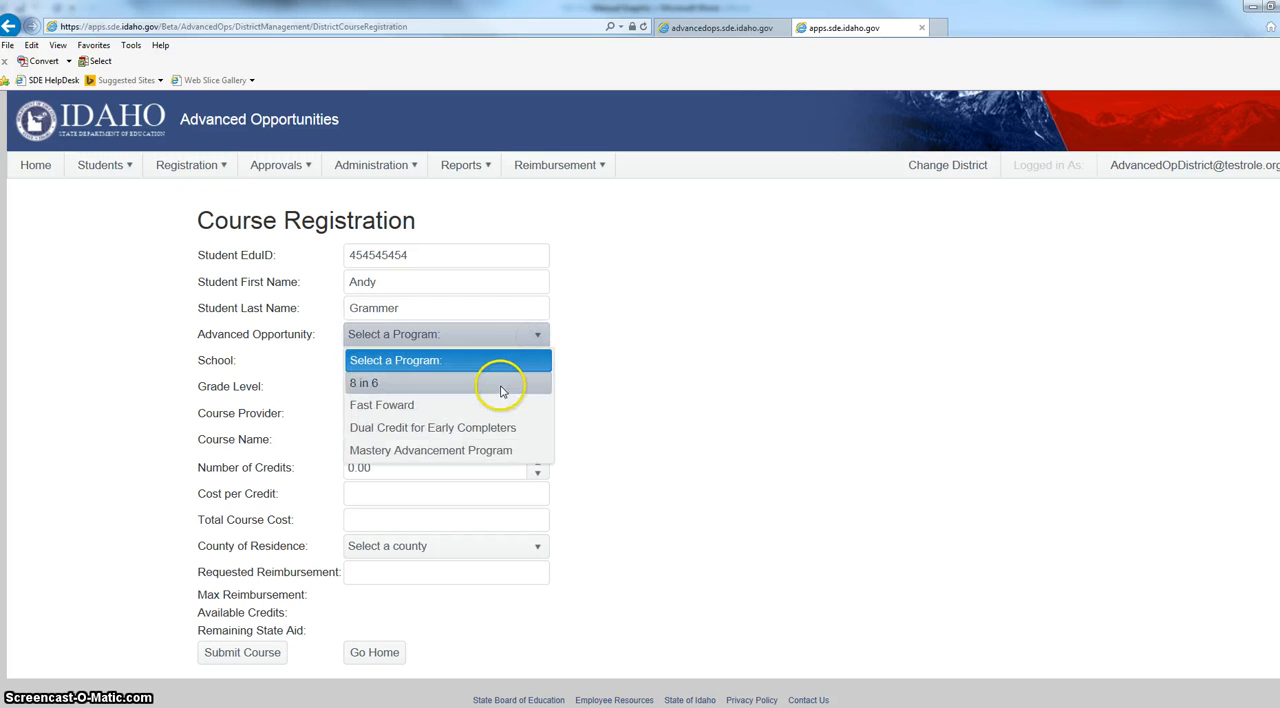
click(490, 410)
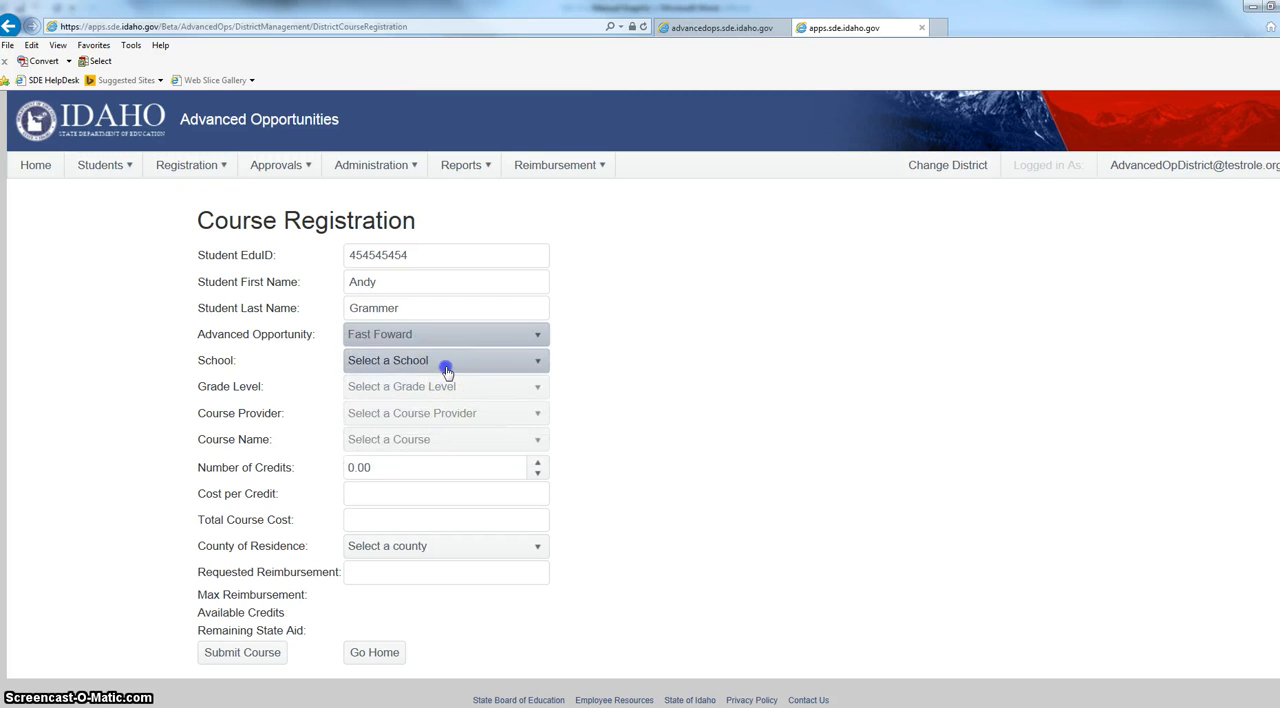
click(449, 362)
click(448, 398)
click(448, 390)
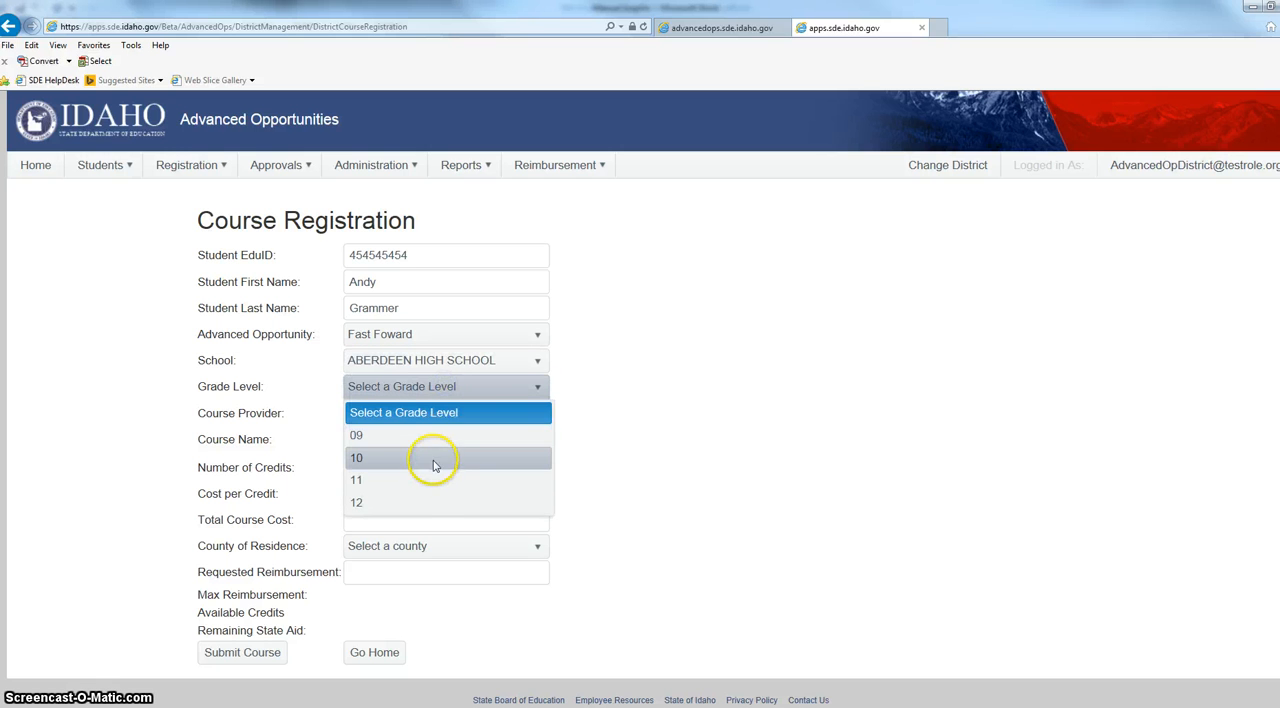
click(428, 459)
Choose Boise State University as the course provider and OTHER as the course name.
click(410, 418)
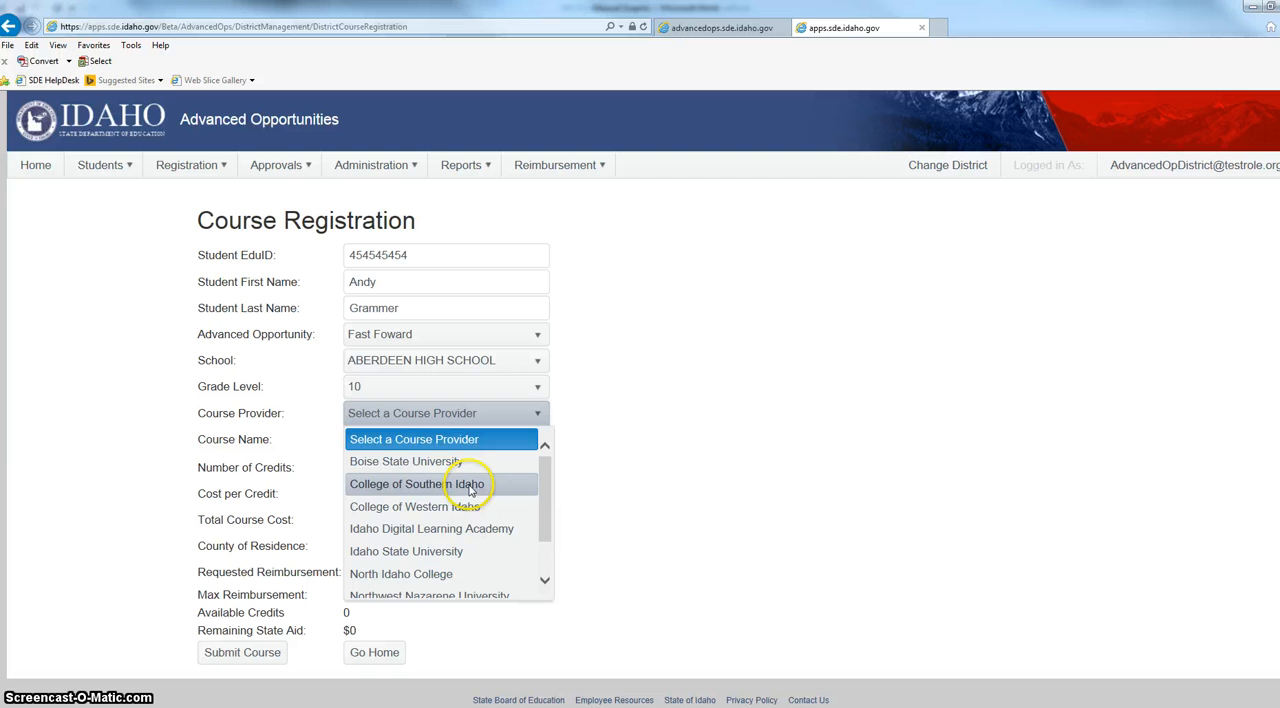
click(424, 461)
click(431, 439)
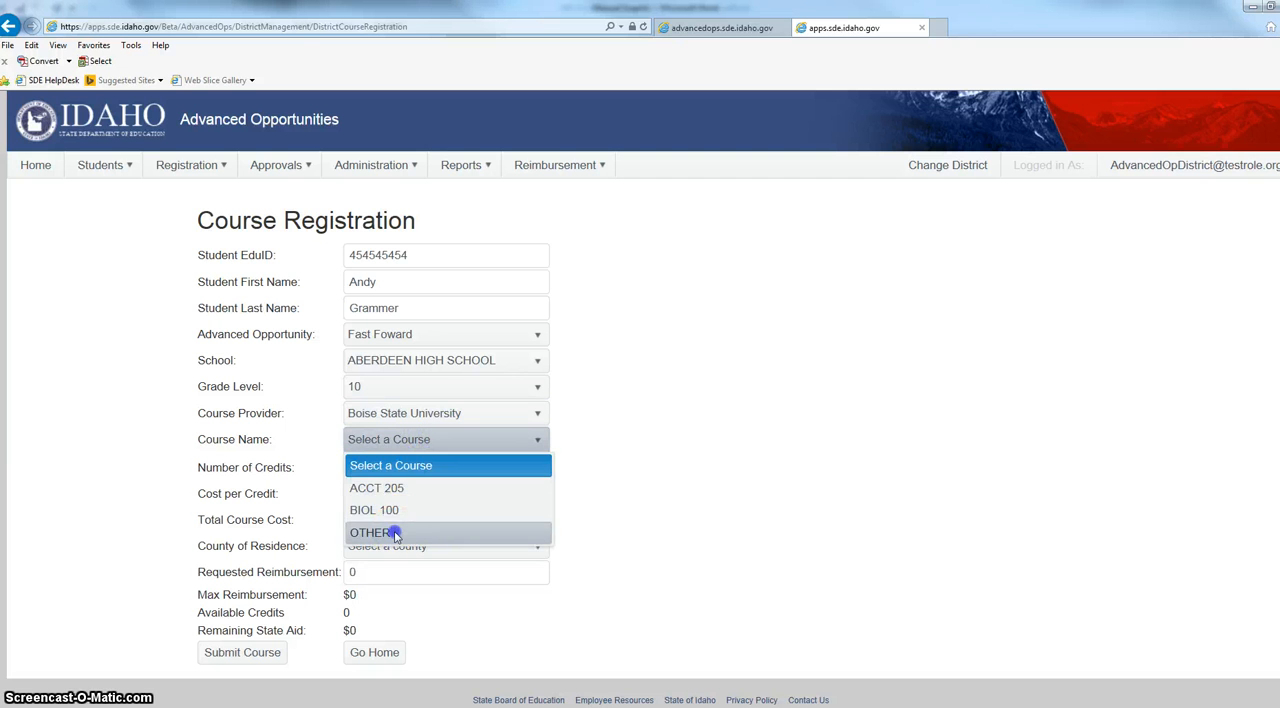
click(385, 528)
Review the remaining registration fields: other course name, number of credits, total course cost and requested reimbursement.
click(398, 468)
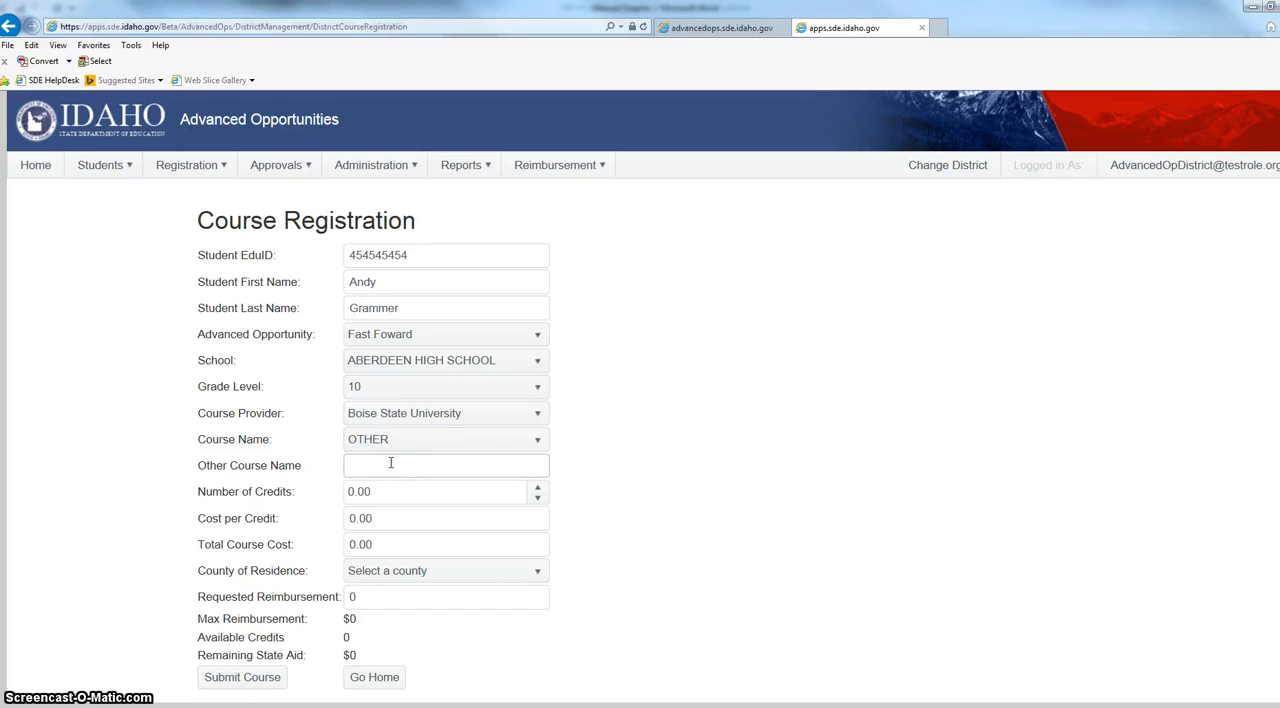
click(377, 495)
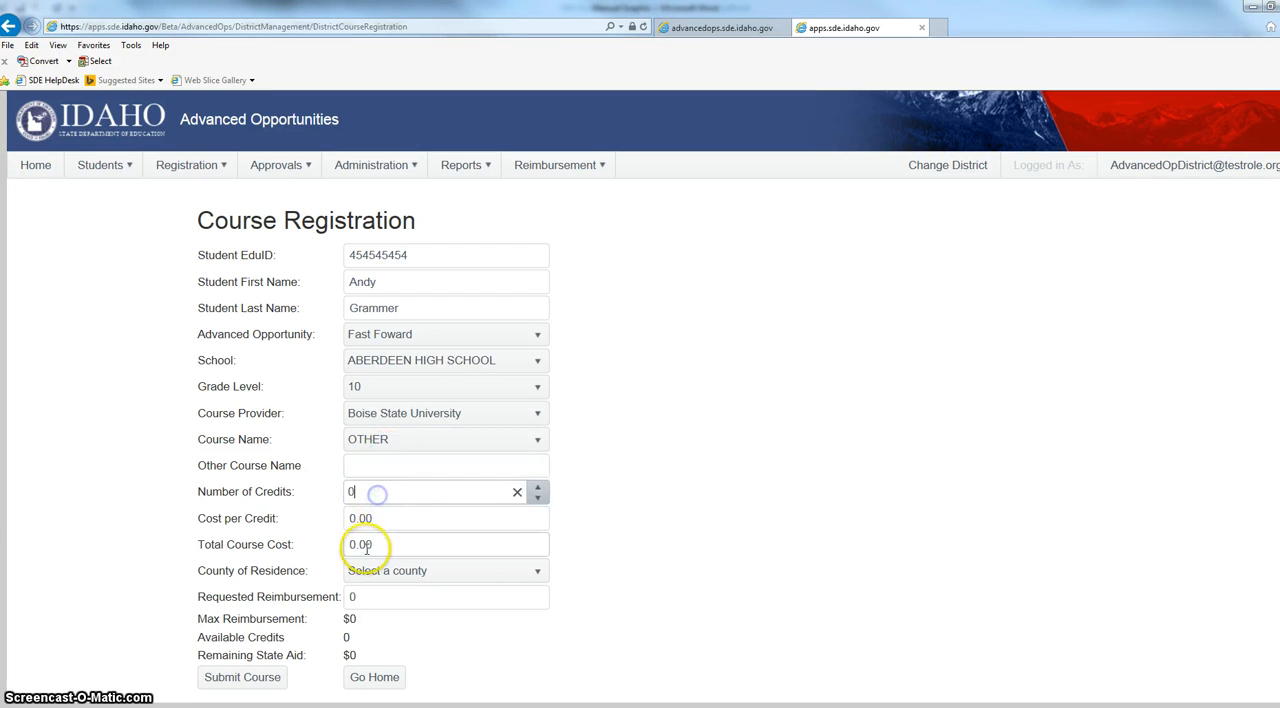
click(366, 546)
scroll(406, 478, down, 1)
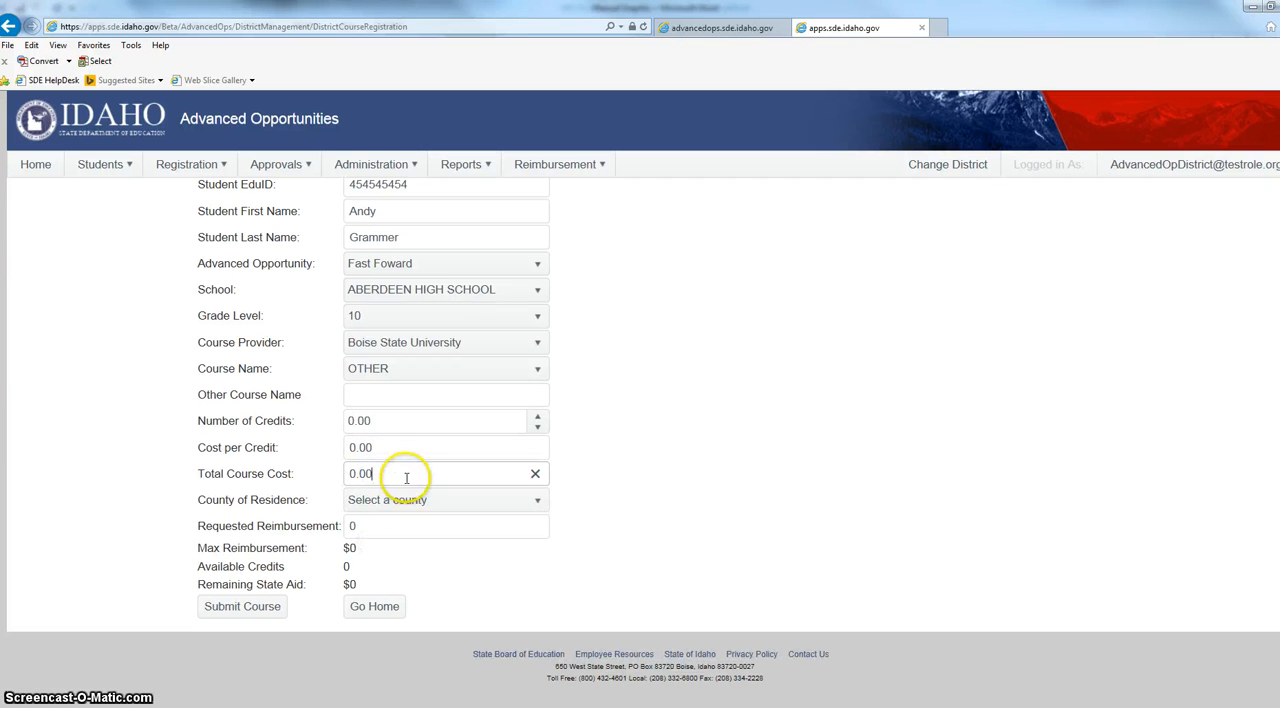
drag(388, 529, 320, 537)
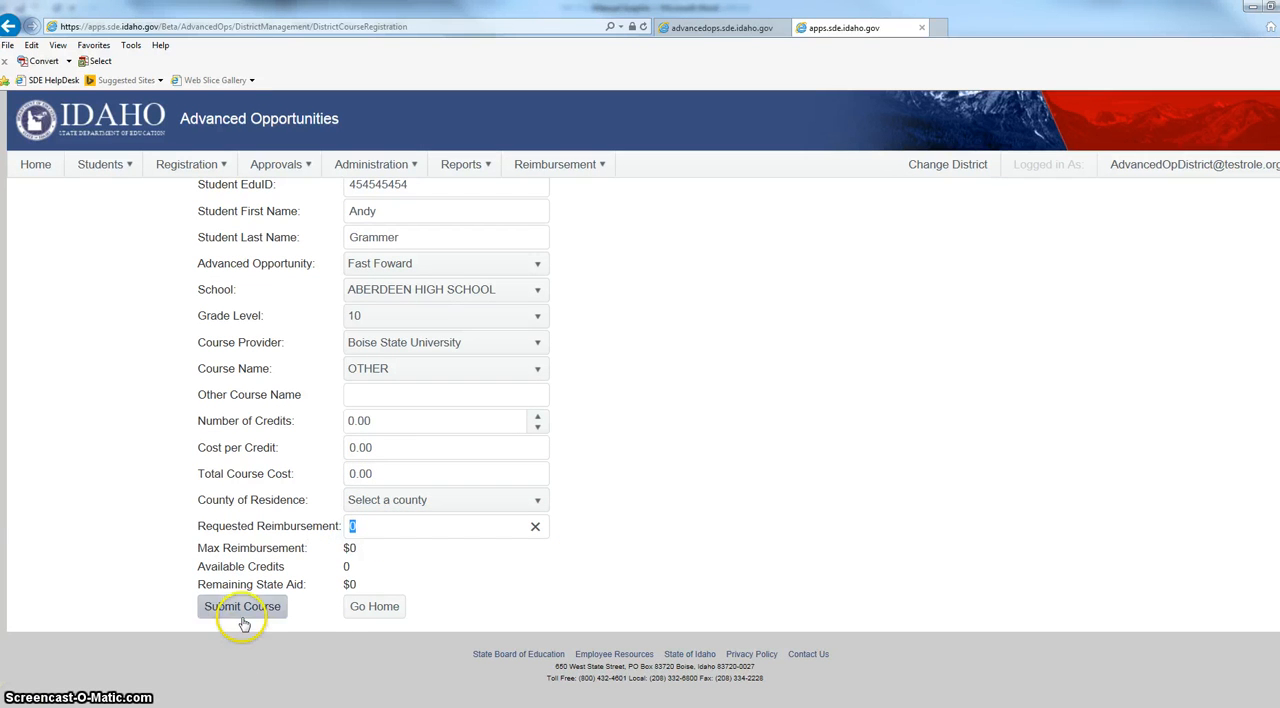
scroll(840, 470, up, 1)
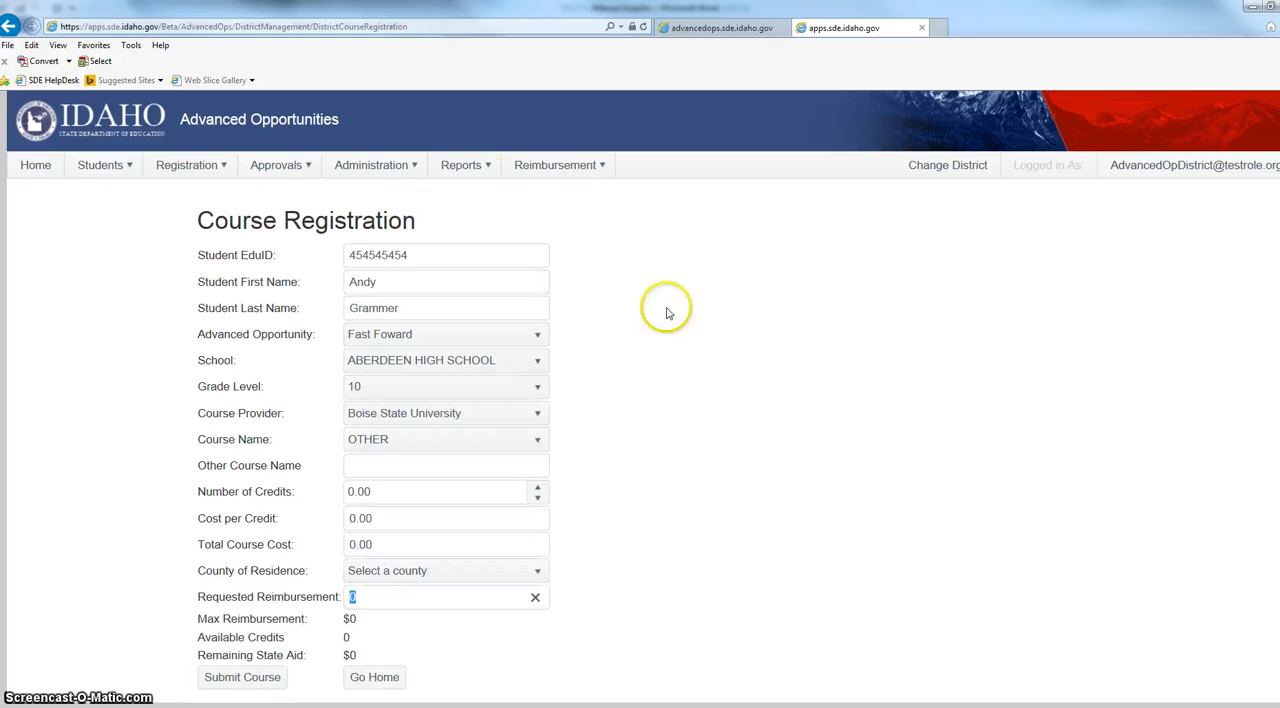
Bring up the available reports on courses and exams waiting for SDE submission.
click(461, 165)
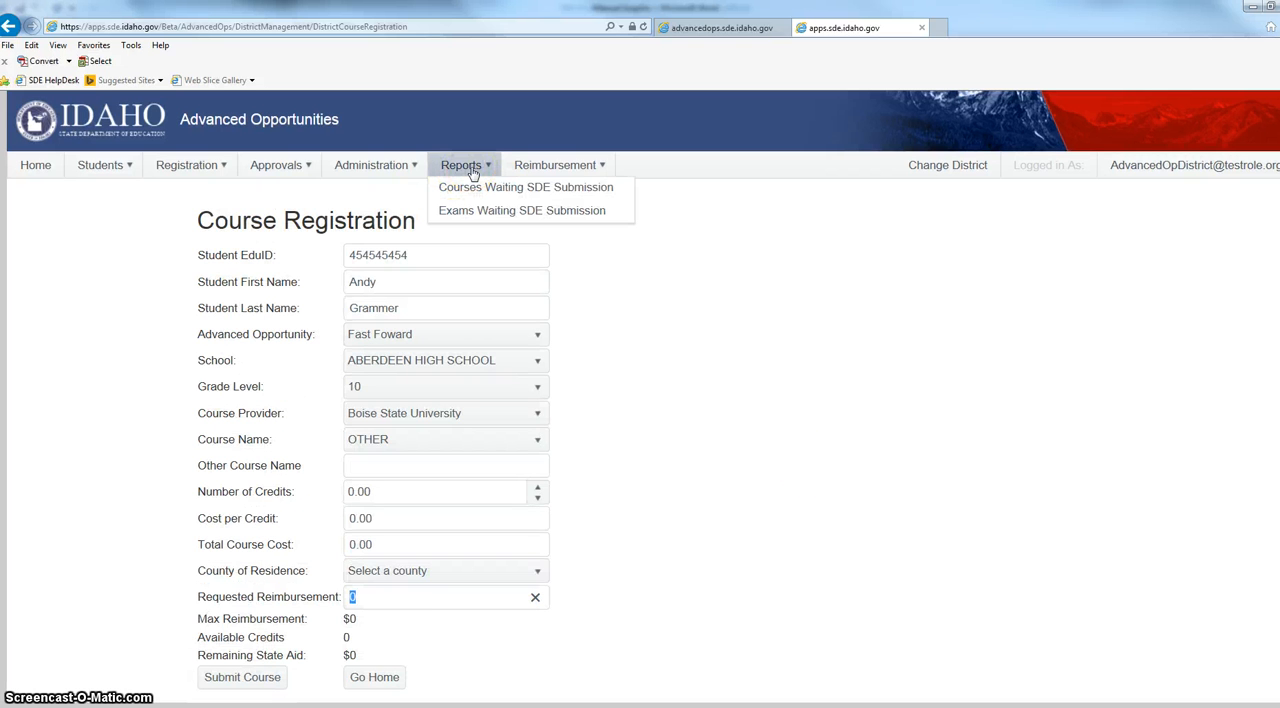
click(480, 170)
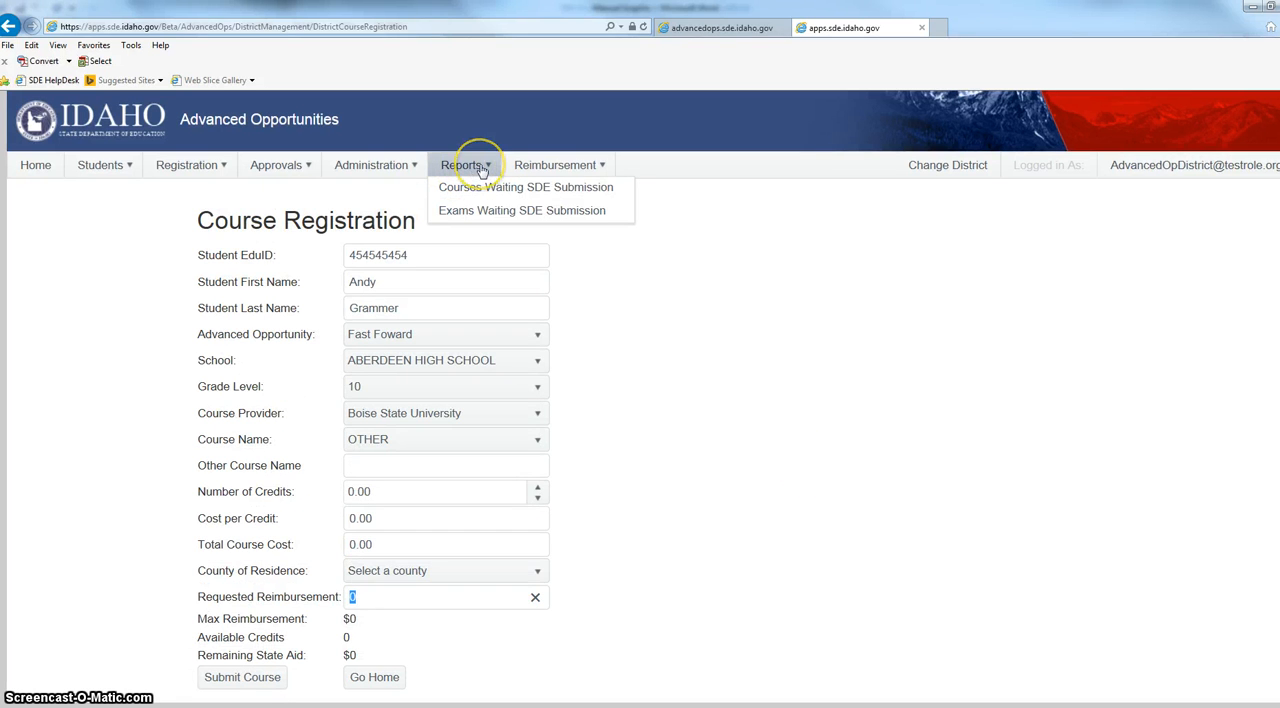